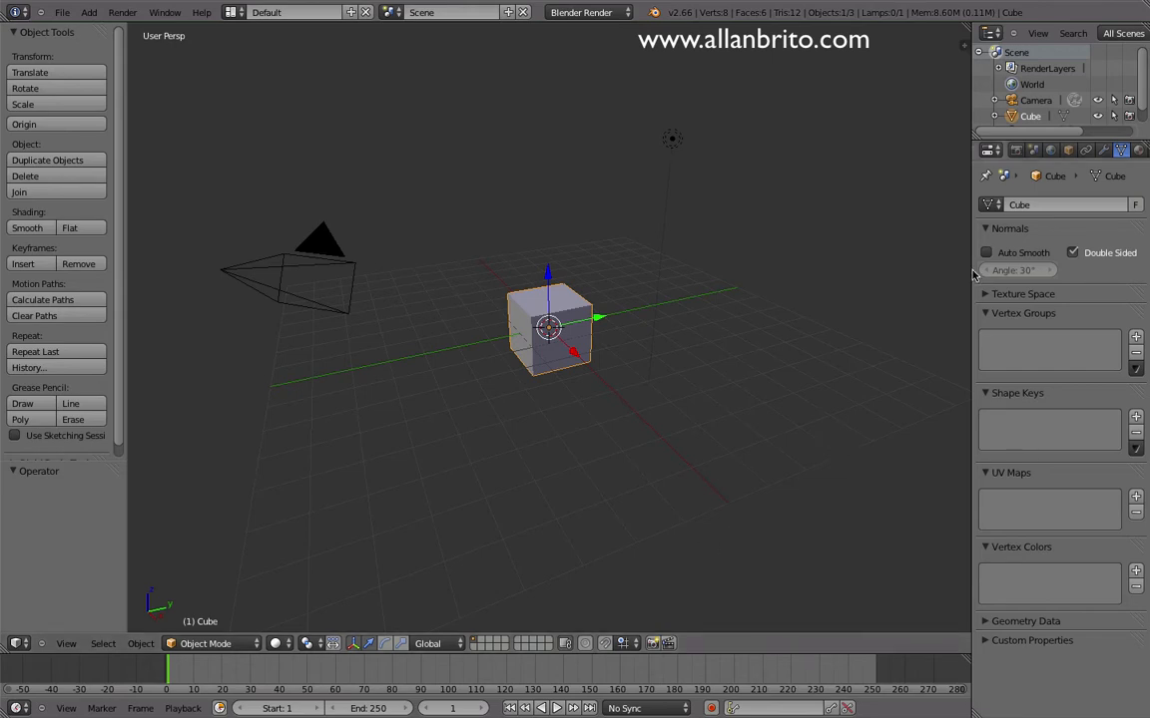
# Widen the properties editor and compare the name fields of the cube's object and mesh datablocks.
pyautogui.moveTo(971, 266); pyautogui.dragTo(903, 260)
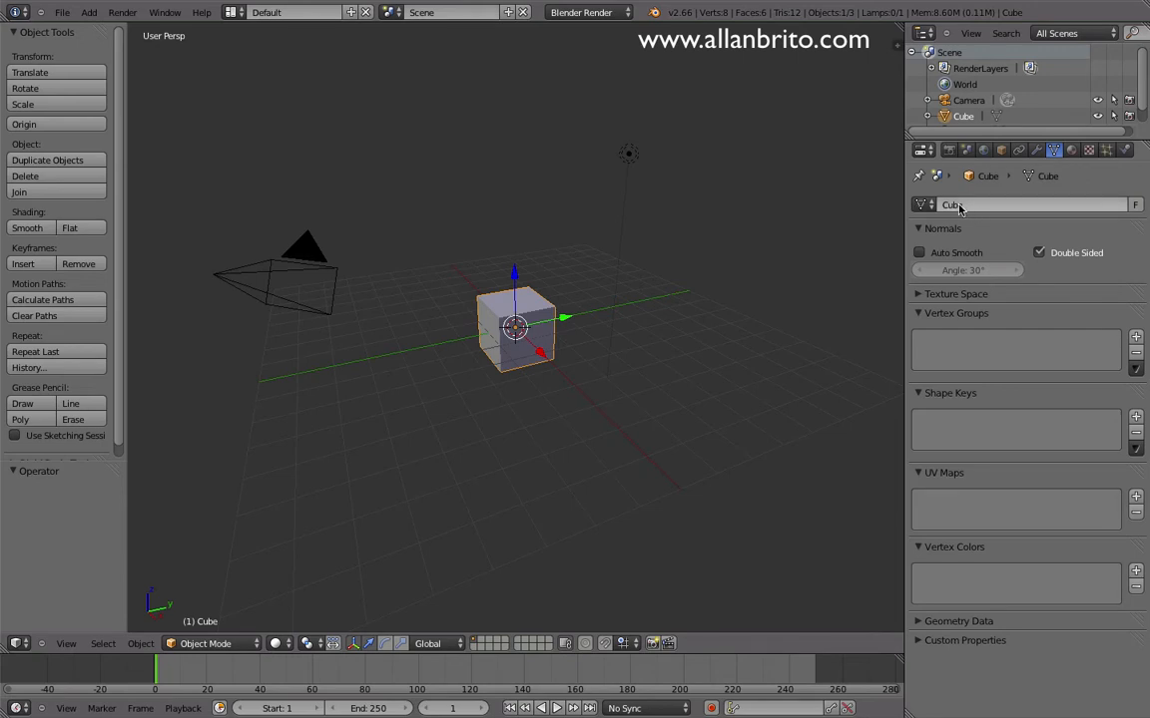
pyautogui.click(1001, 151)
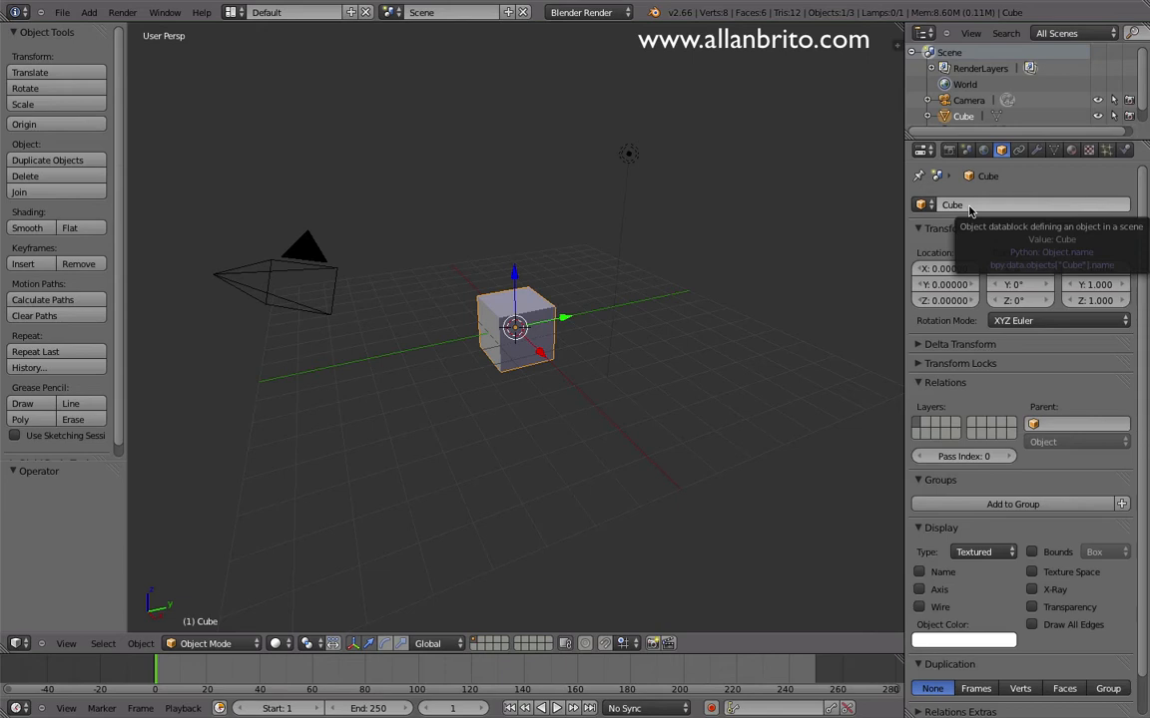
pyautogui.click(1053, 150)
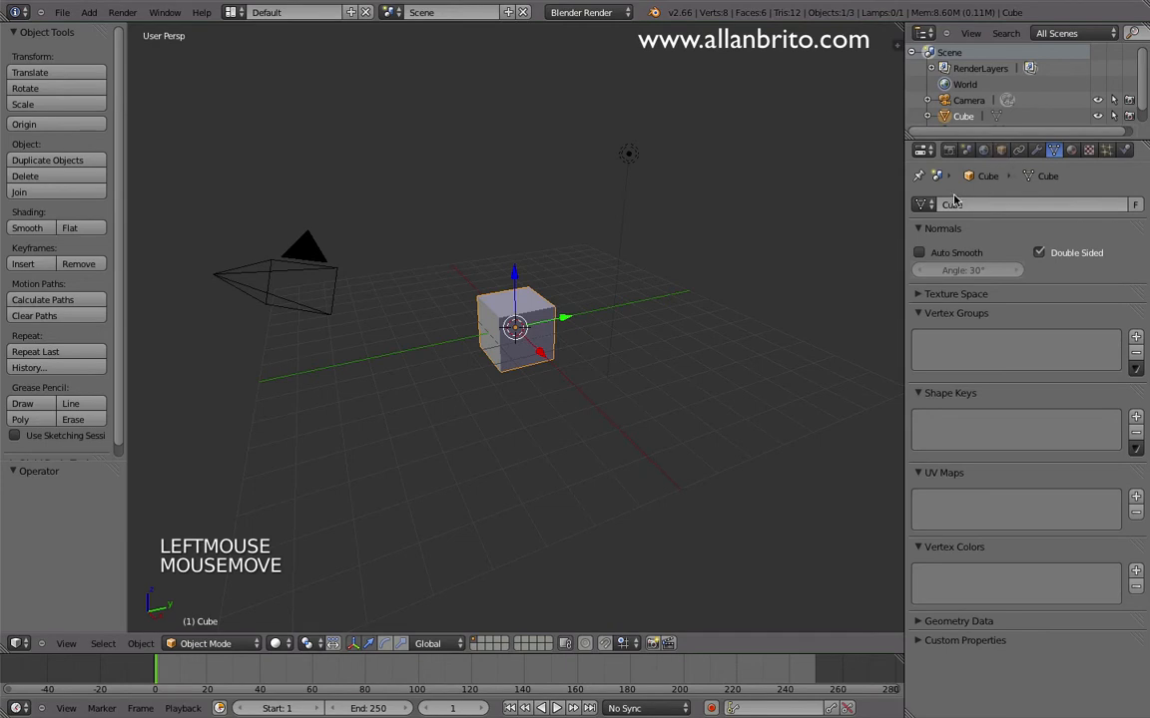
pyautogui.click(1000, 149)
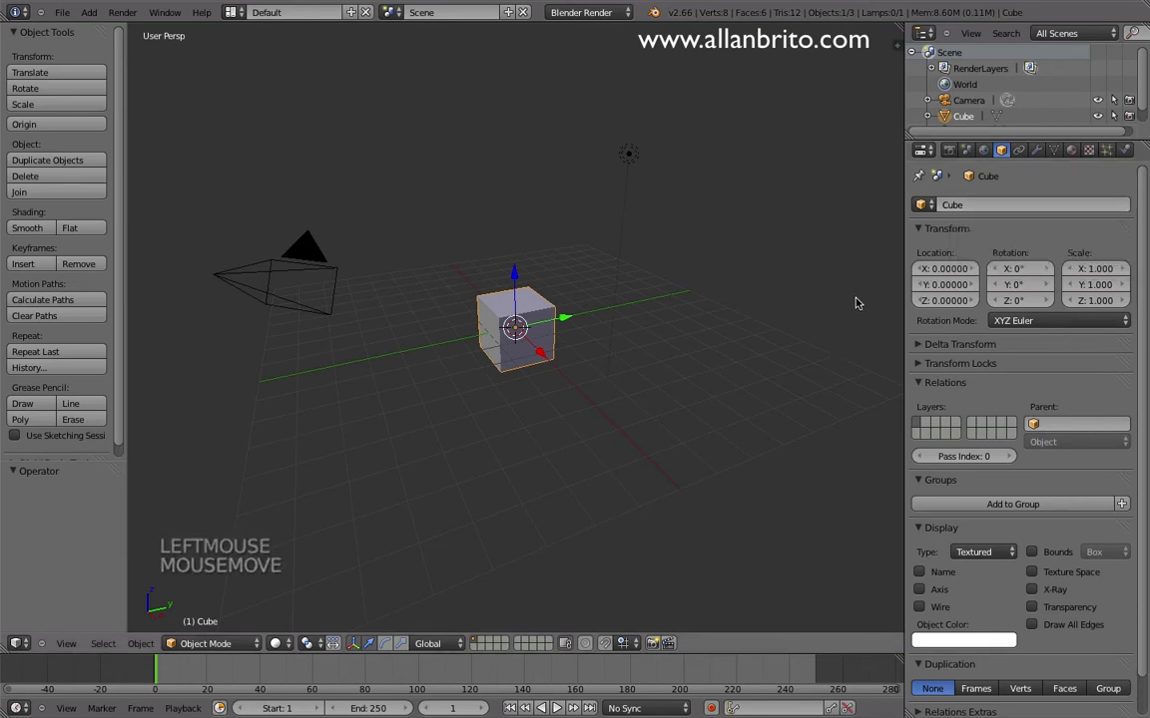
# Rename the cube's object datablock as Cubo_ok and display its mesh data properties.
pyautogui.click(981, 204)
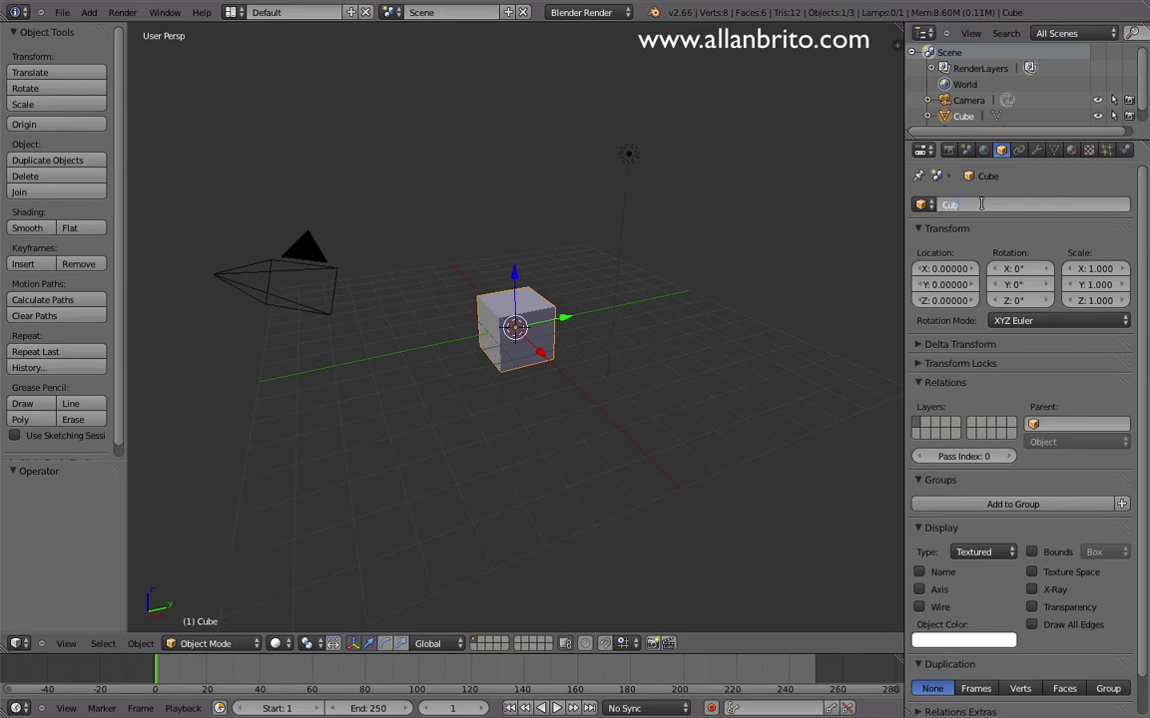
pyautogui.write('Cubo_ok')
pyautogui.press('Return')
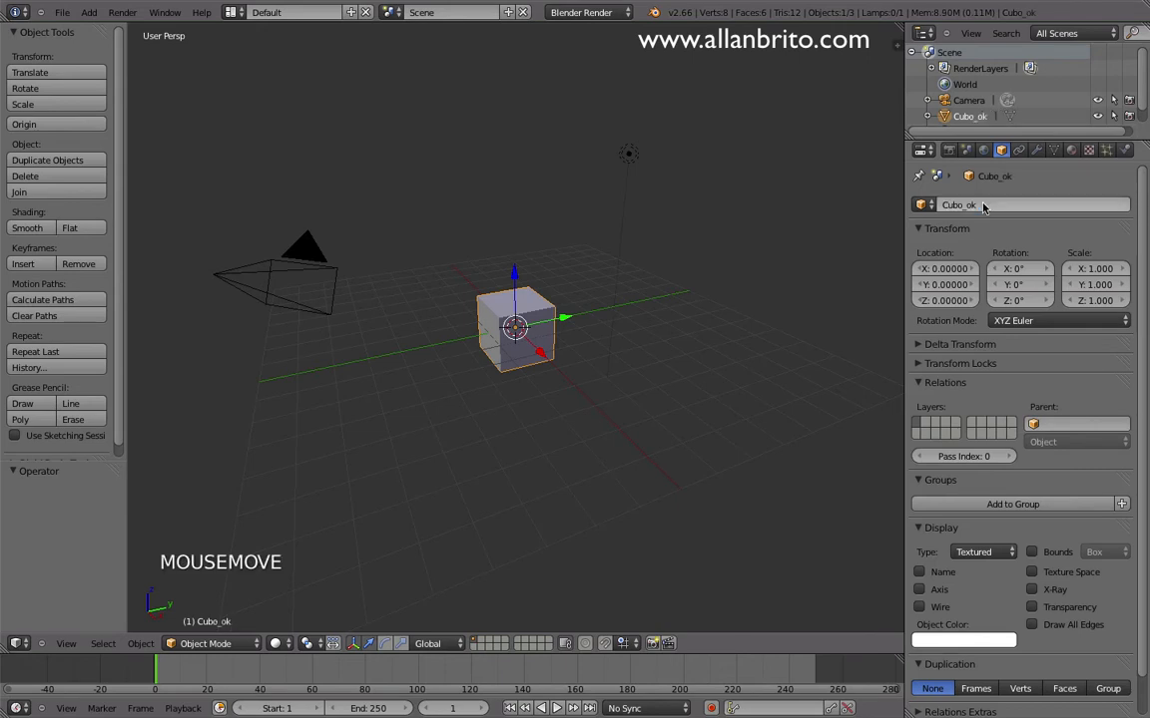
pyautogui.click(1053, 149)
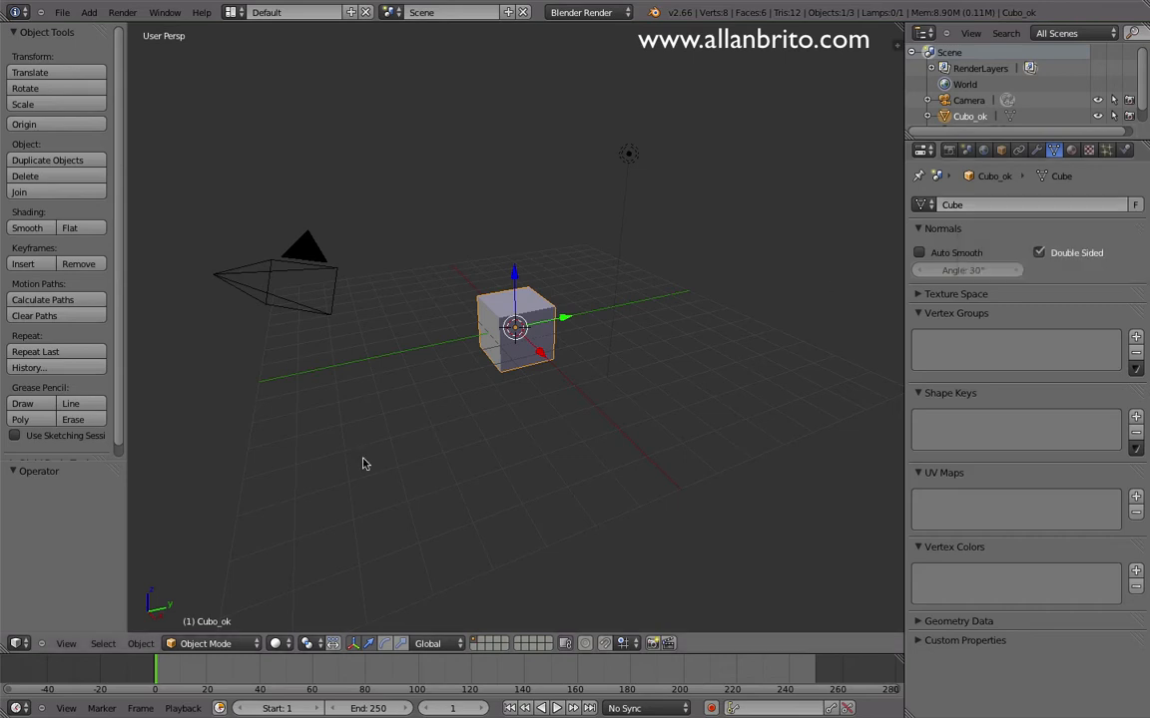
# Delete the default cube from the scene.
pyautogui.scroll(2, 548, 350)
pyautogui.scroll(3, 544, 361)
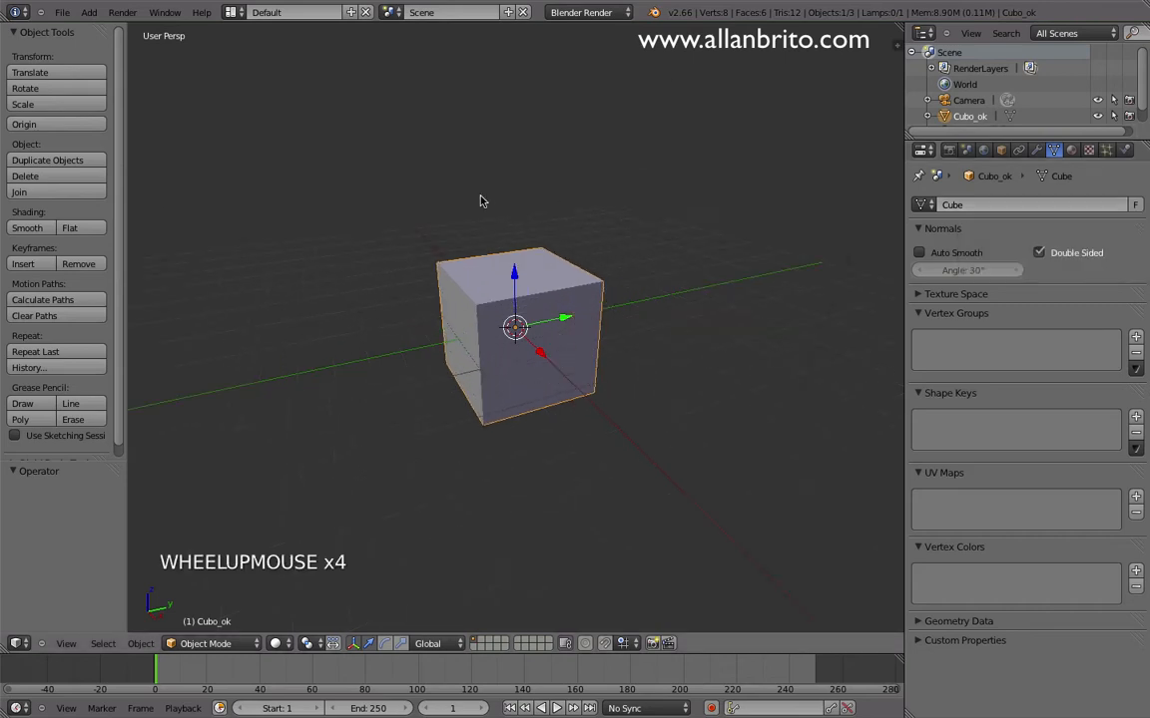
pyautogui.press('x')
pyautogui.click(605, 376)
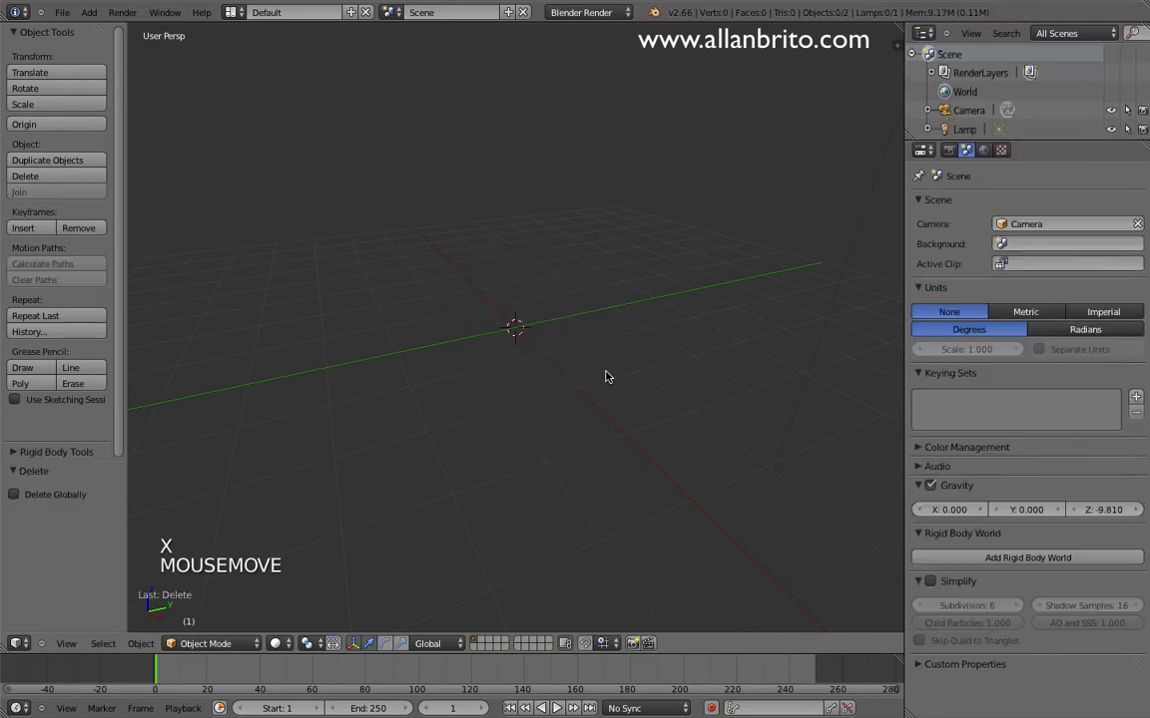
# Add a monkey mesh at the scene origin.
pyautogui.hotkey('shift', 'a')
pyautogui.moveTo(606, 374)
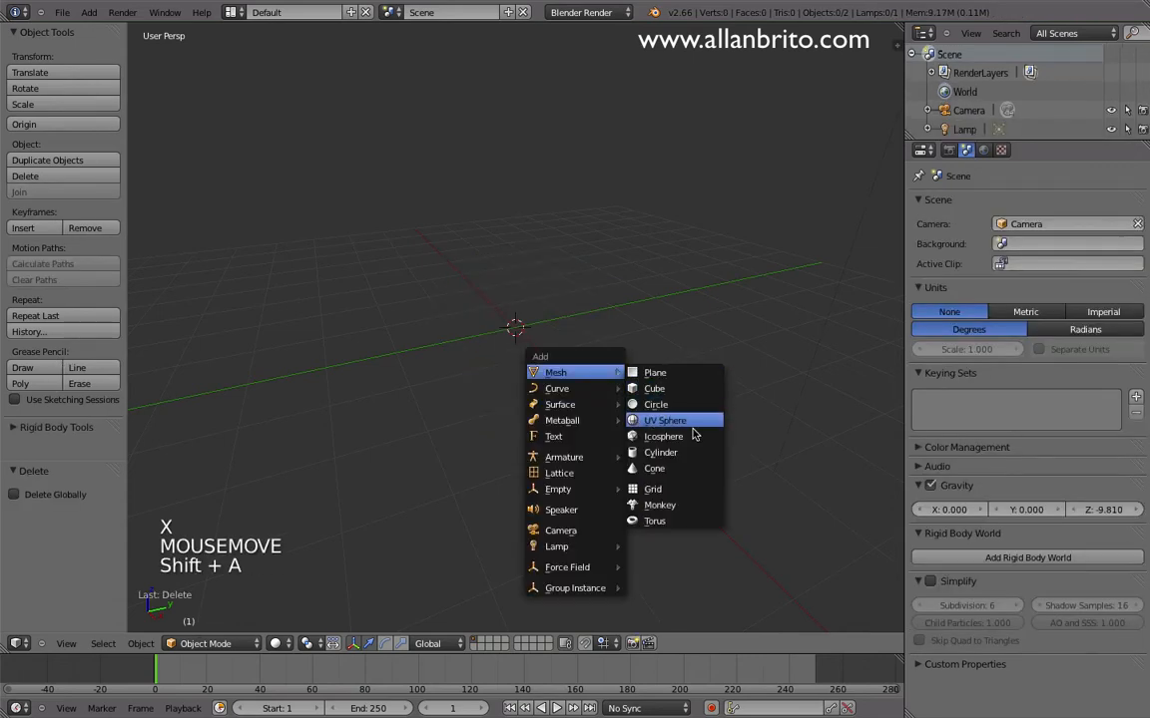
pyautogui.click(691, 506)
pyautogui.moveTo(532, 350); pyautogui.dragTo(596, 351, button='middle')
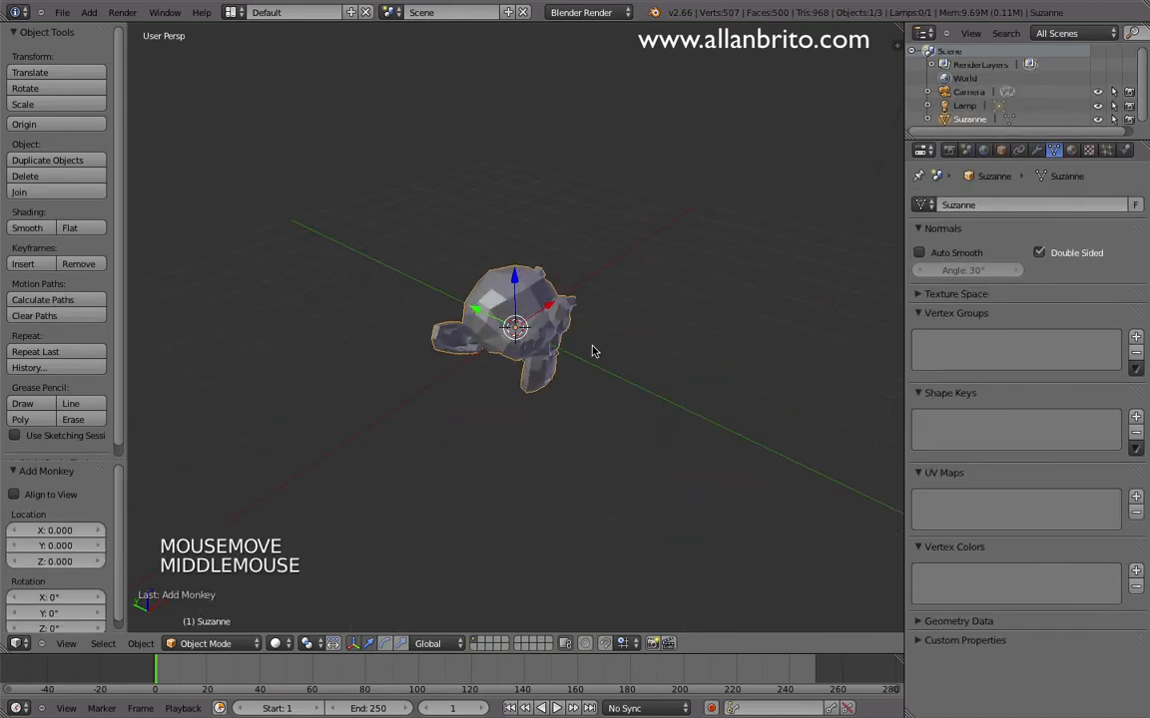
# Scale the monkey up by a factor of about 1.68 and move it about 11.8 units along Y.
pyautogui.press('s')
pyautogui.press('s')
pyautogui.click(702, 278)
pyautogui.moveTo(702, 278); pyautogui.dragTo(641, 266, button='middle')
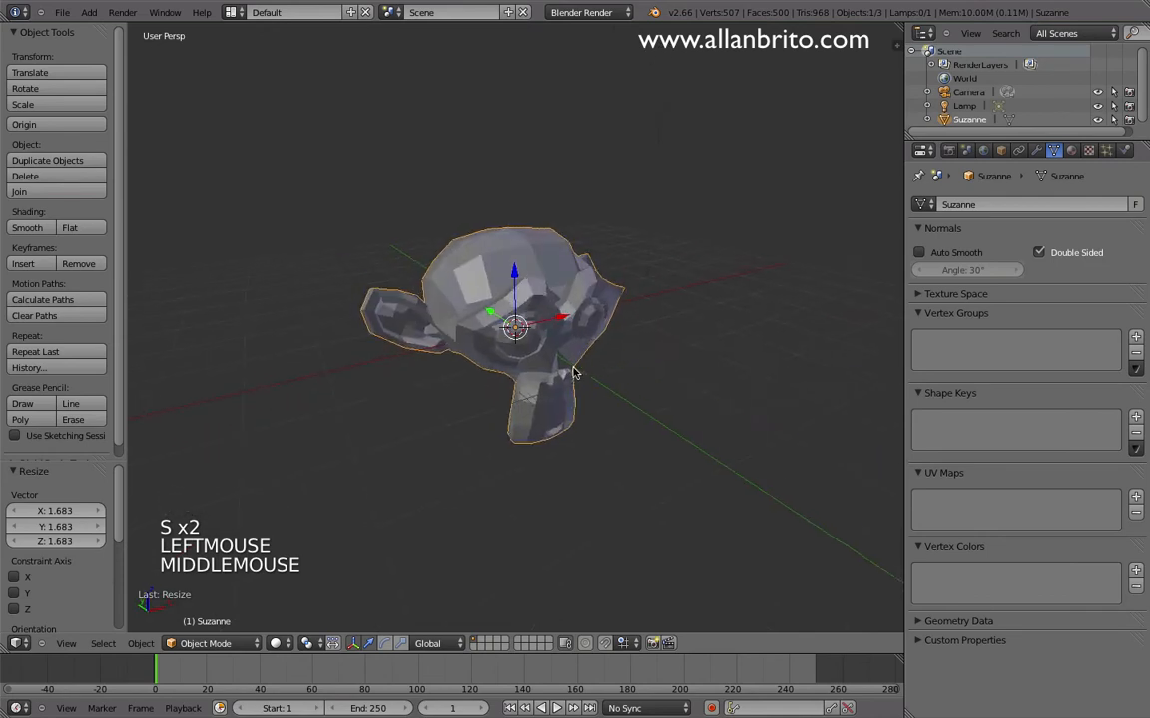
pyautogui.scroll(2, 641, 267)
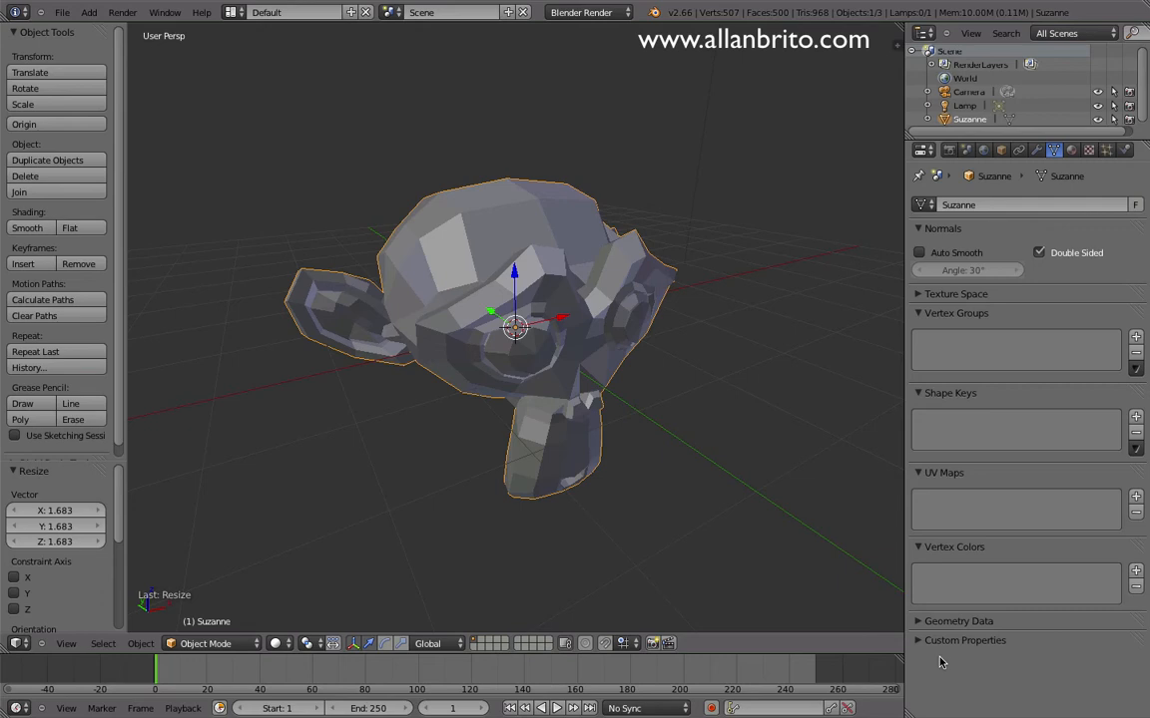
pyautogui.scroll(-6, 529, 342)
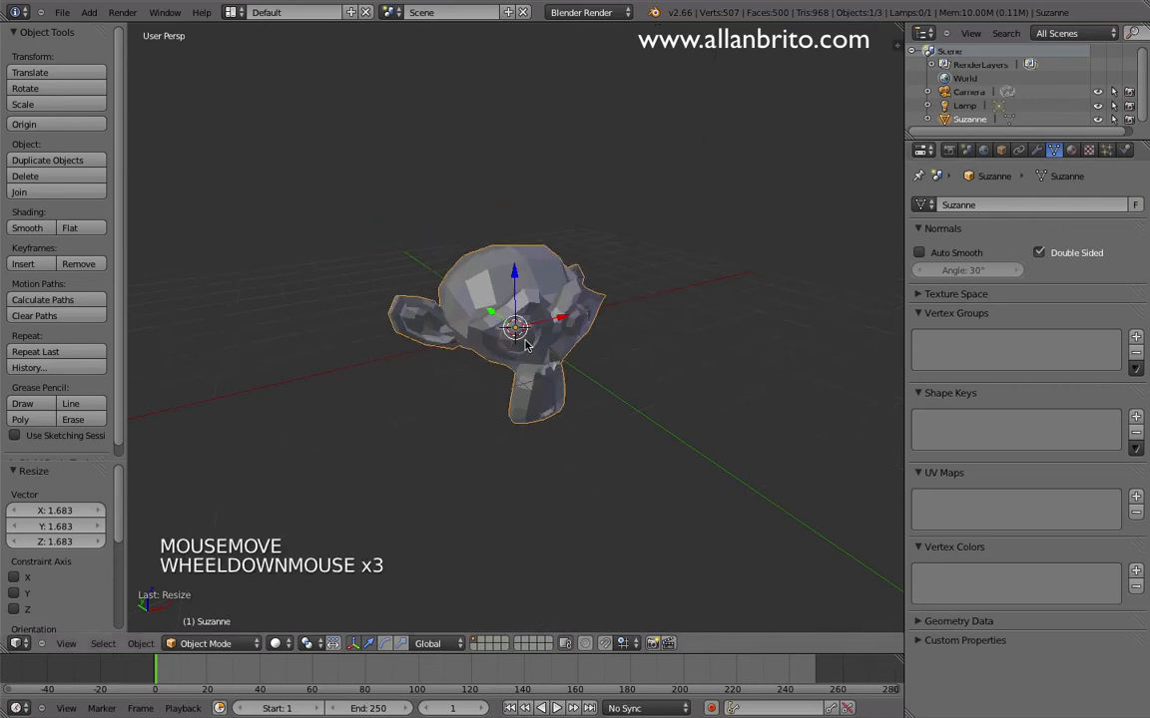
pyautogui.moveTo(554, 319); pyautogui.dragTo(509, 322)
# Add a cube mesh and move it away from the origin, including about 6.1 units along Y.
pyautogui.hotkey('shift', 'a')
pyautogui.moveTo(509, 310)
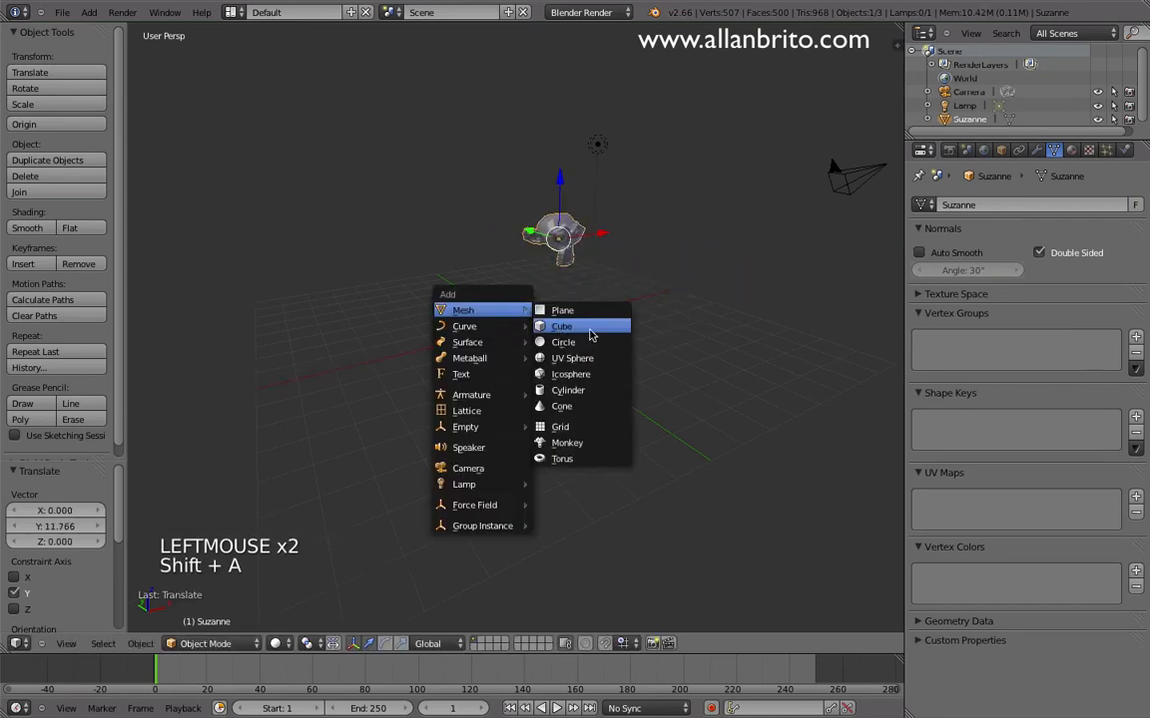
pyautogui.click(596, 327)
pyautogui.moveTo(565, 338); pyautogui.dragTo(341, 295)
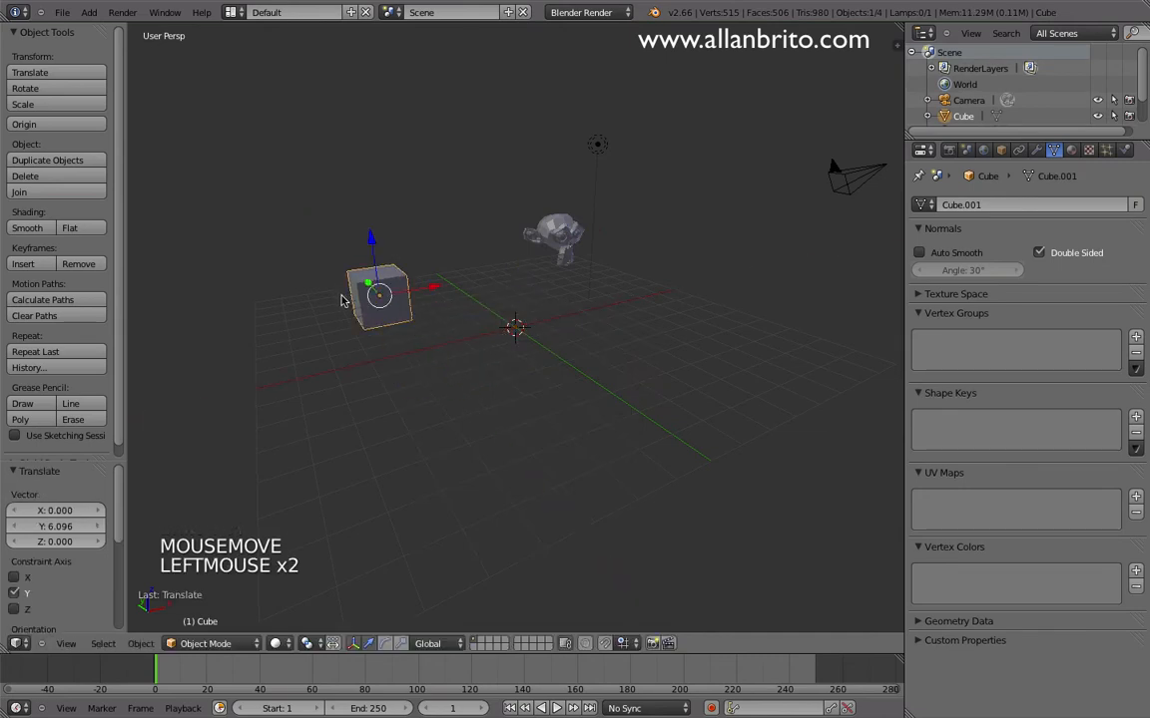
# Add a UV sphere and move it about -2.6 units along X and -5.3 units along Y.
pyautogui.hotkey('shift', 'a')
pyautogui.moveTo(299, 328)
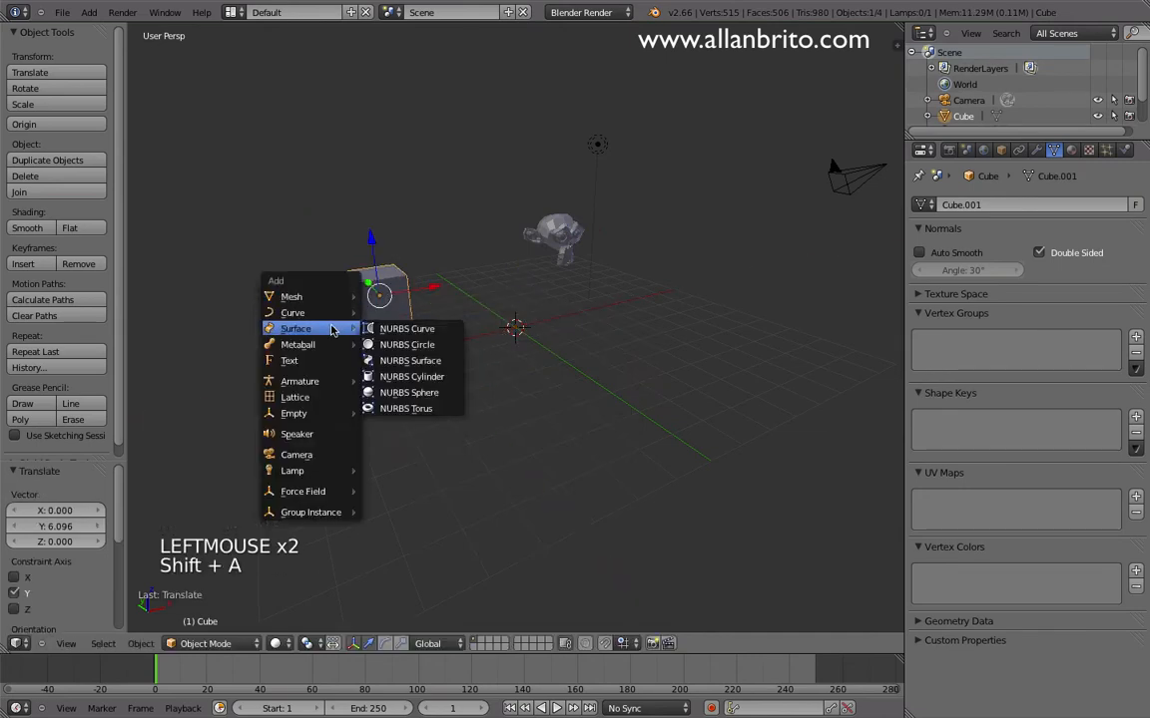
pyautogui.moveTo(300, 296)
pyautogui.click(429, 345)
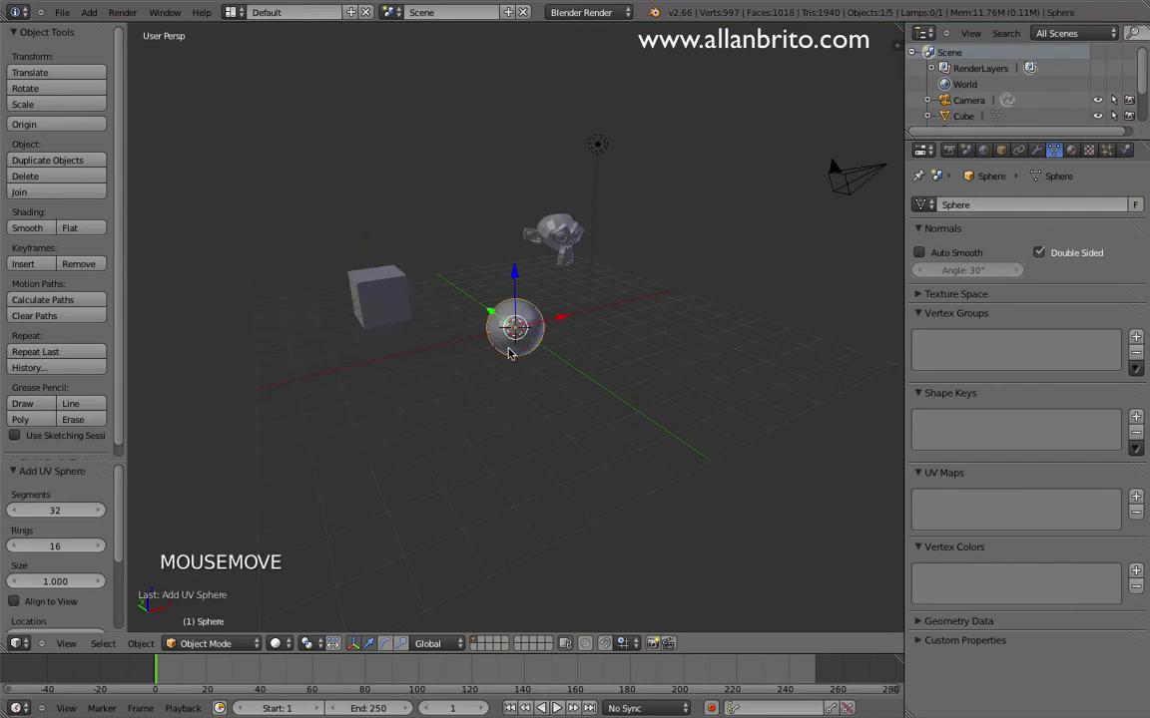
pyautogui.moveTo(561, 317); pyautogui.dragTo(487, 337)
pyautogui.moveTo(487, 336); pyautogui.dragTo(480, 347, button='middle')
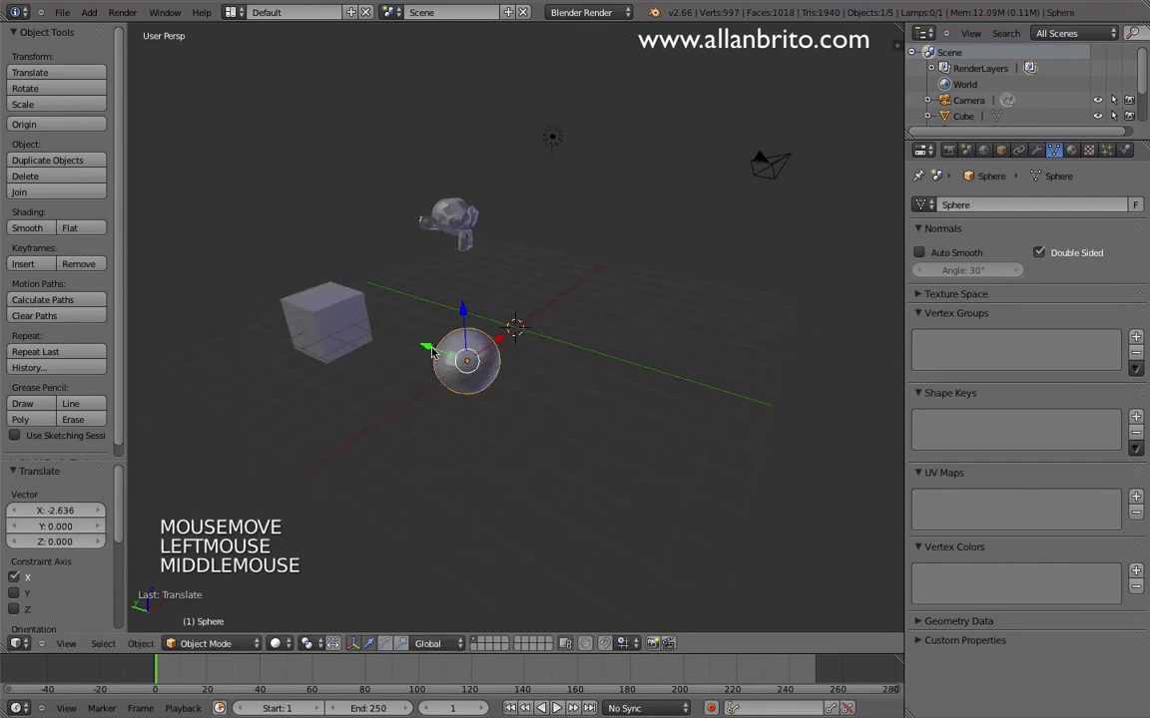
pyautogui.moveTo(431, 351); pyautogui.dragTo(669, 419)
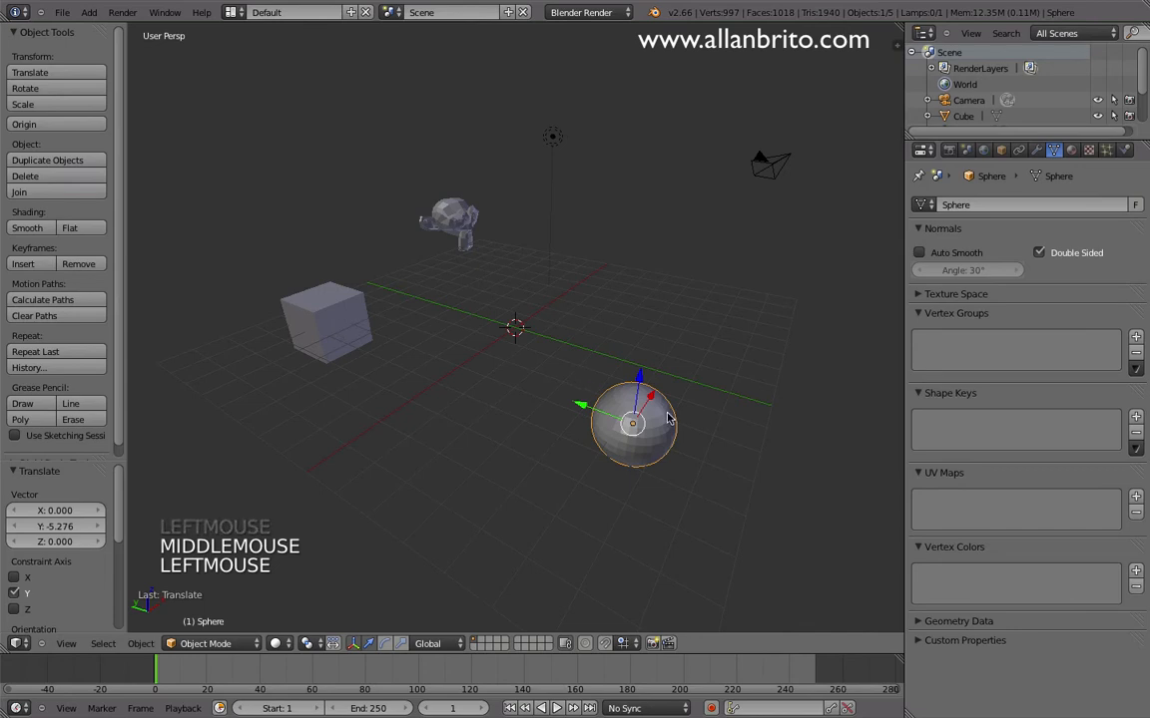
# Select the cube and the sphere alternately to compare their object and mesh datablock names.
pyautogui.moveTo(598, 342); pyautogui.dragTo(485, 300, button='middle')
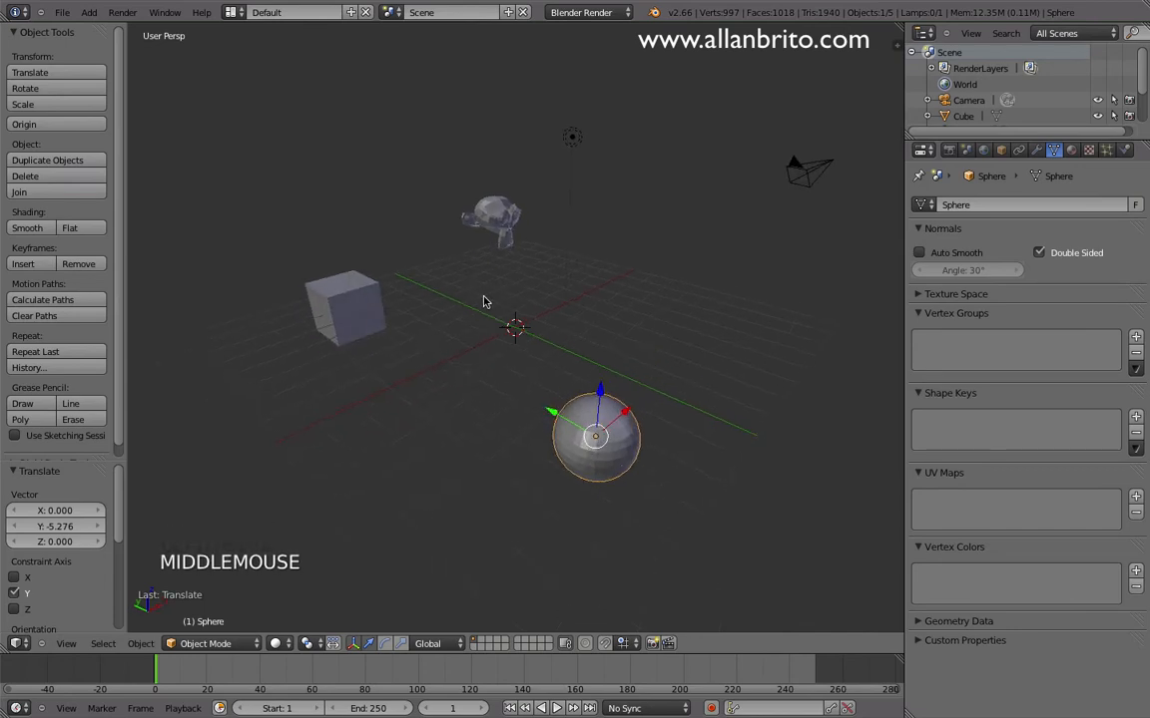
pyautogui.rightClick(371, 306)
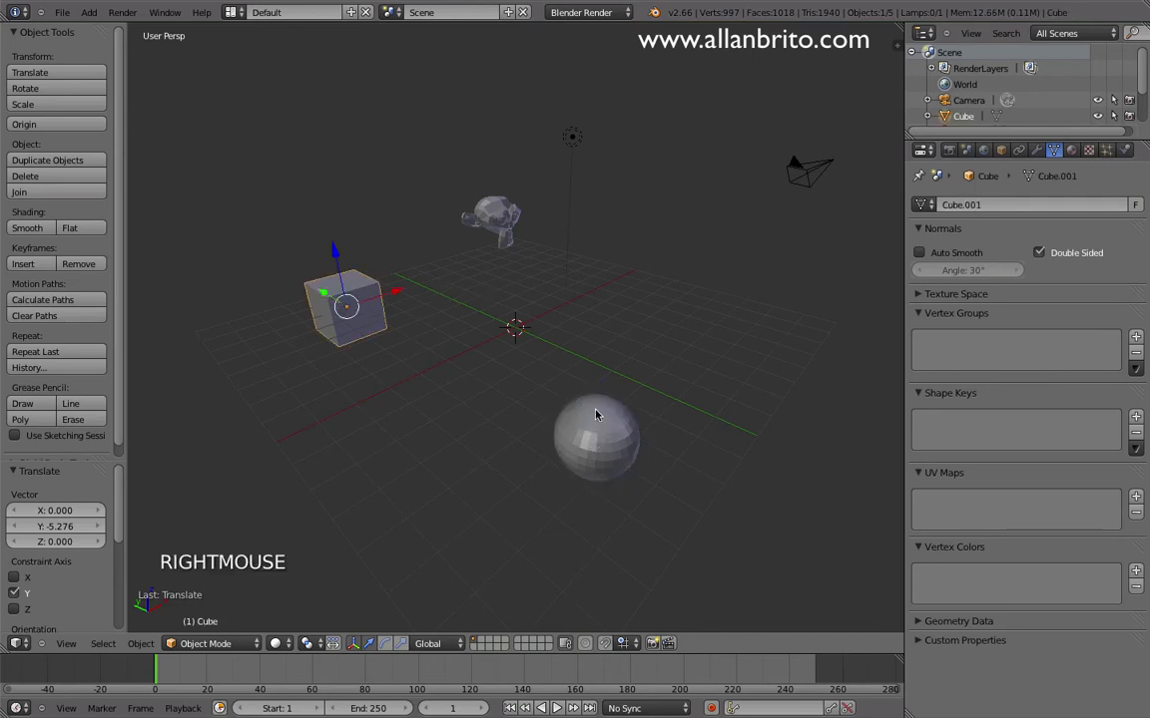
pyautogui.rightClick(599, 414)
pyautogui.rightClick(366, 322)
pyautogui.rightClick(588, 424)
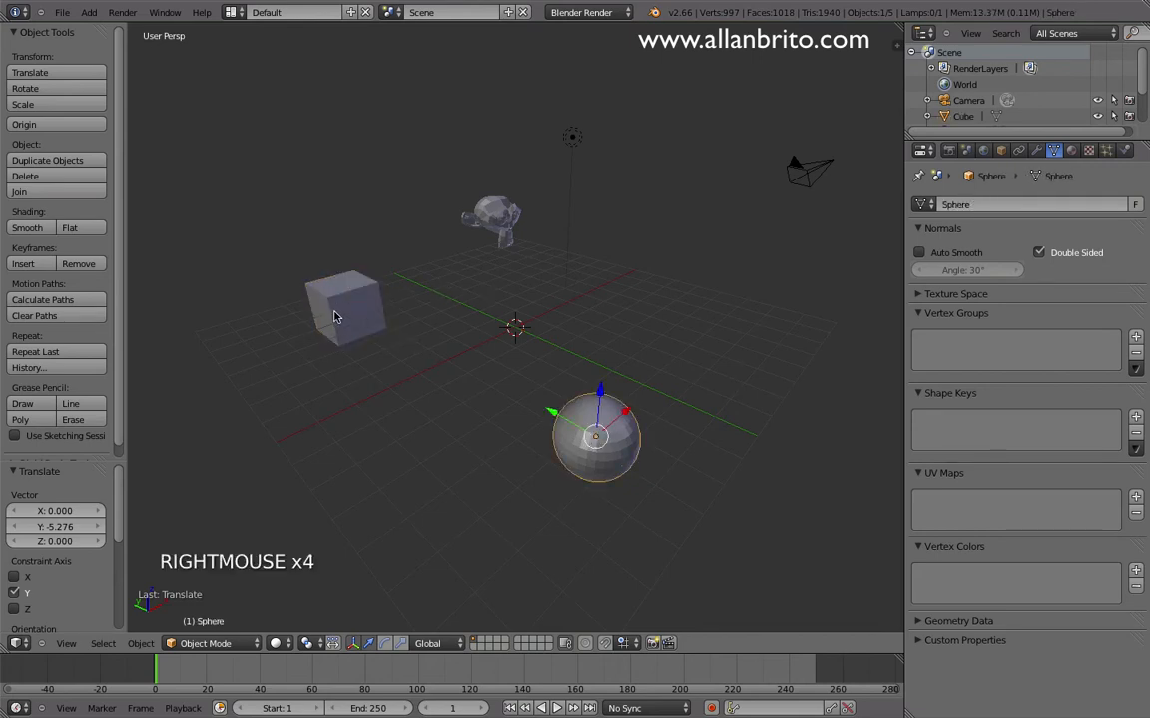
pyautogui.rightClick(339, 312)
pyautogui.rightClick(585, 444)
pyautogui.rightClick(305, 279)
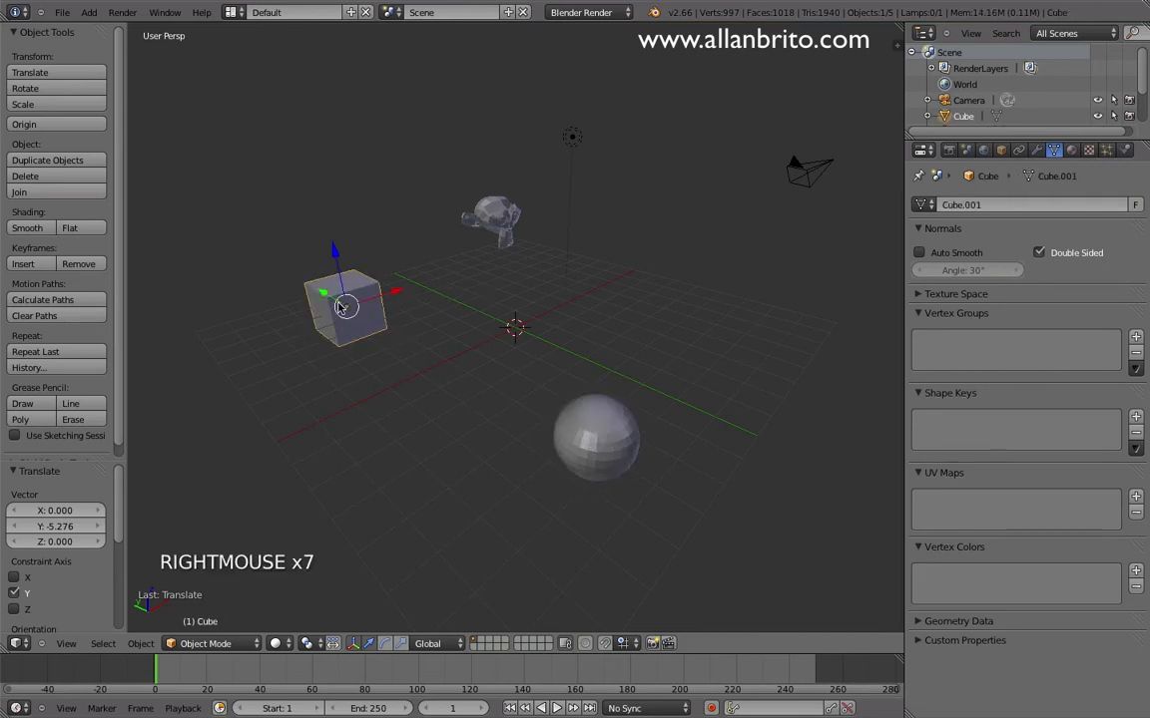
pyautogui.rightClick(635, 449)
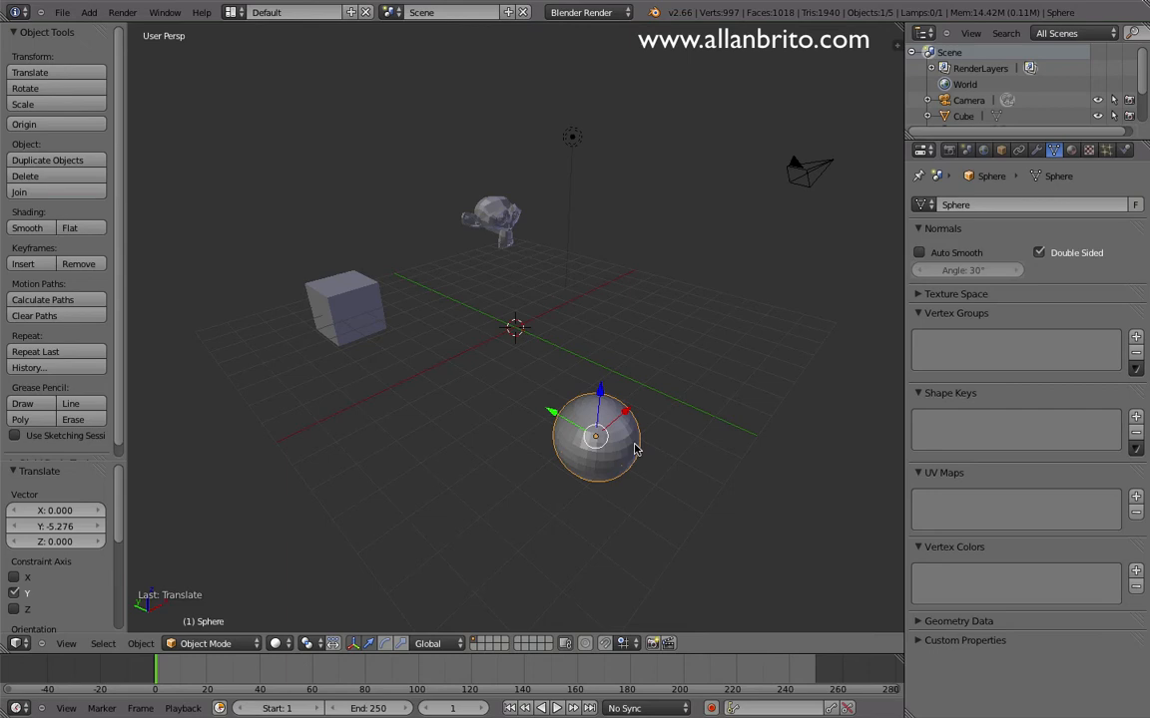
# Replace the cube's mesh datablock with the Suzanne mesh.
pyautogui.rightClick(354, 317)
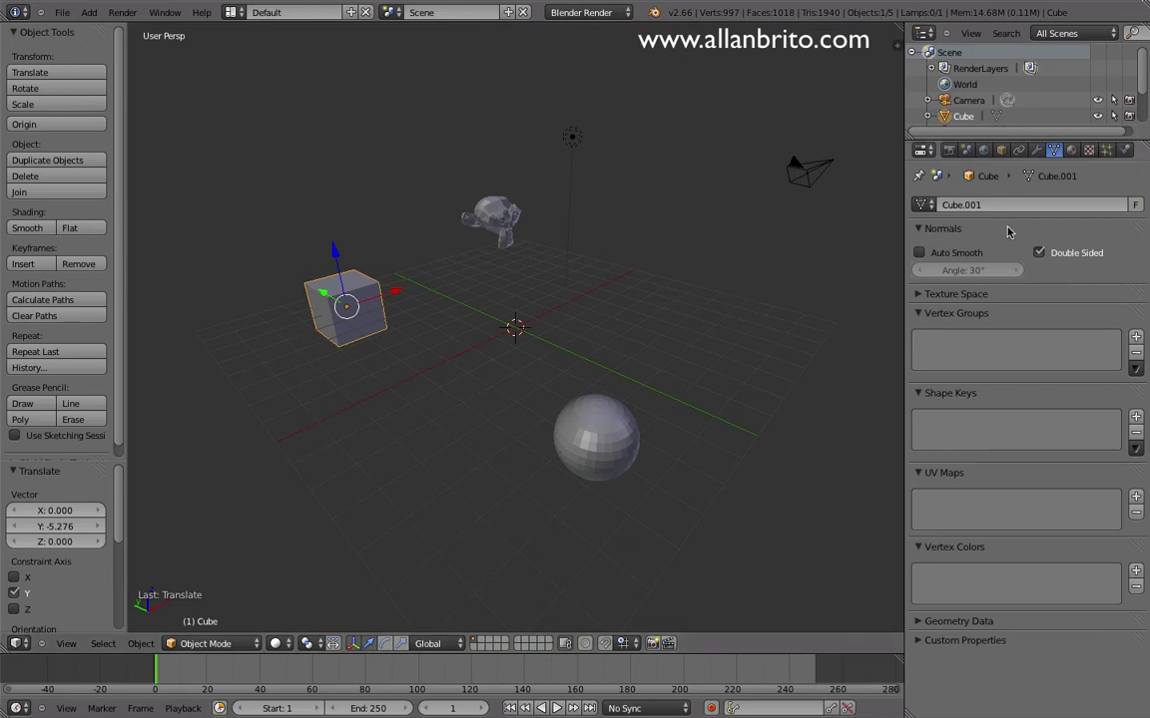
pyautogui.click(923, 205)
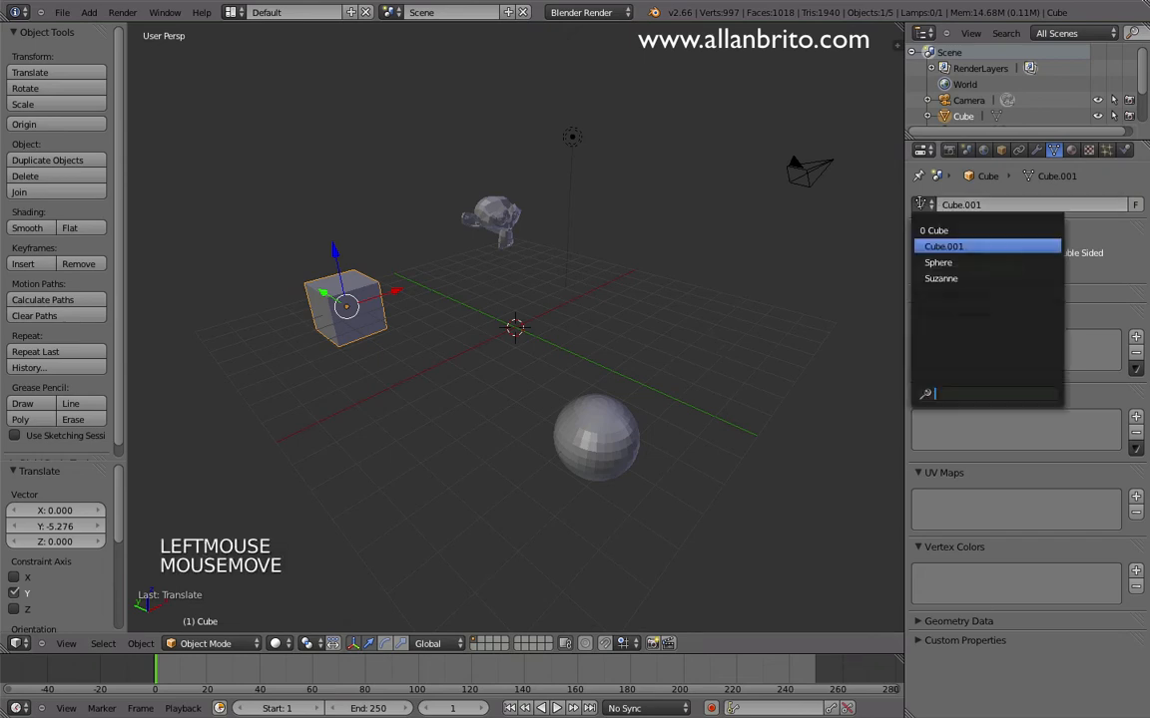
pyautogui.click(988, 279)
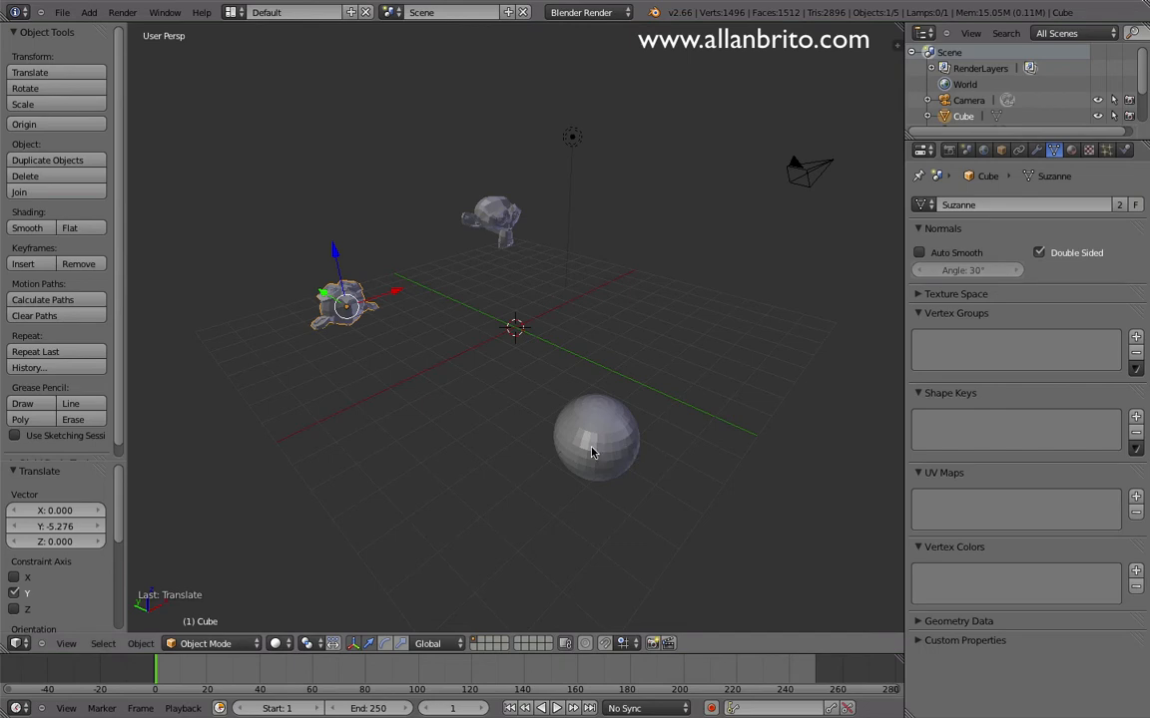
# Assign the Suzanne mesh datablock to the sphere object.
pyautogui.rightClick(620, 437)
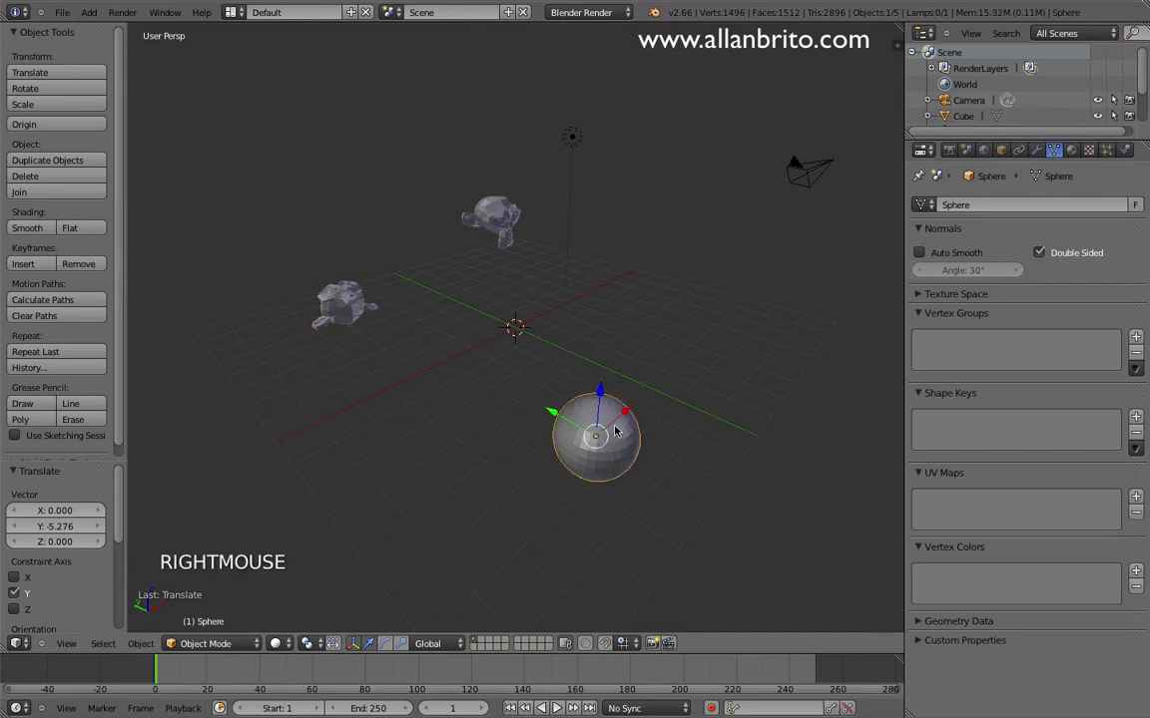
pyautogui.click(922, 205)
pyautogui.click(956, 278)
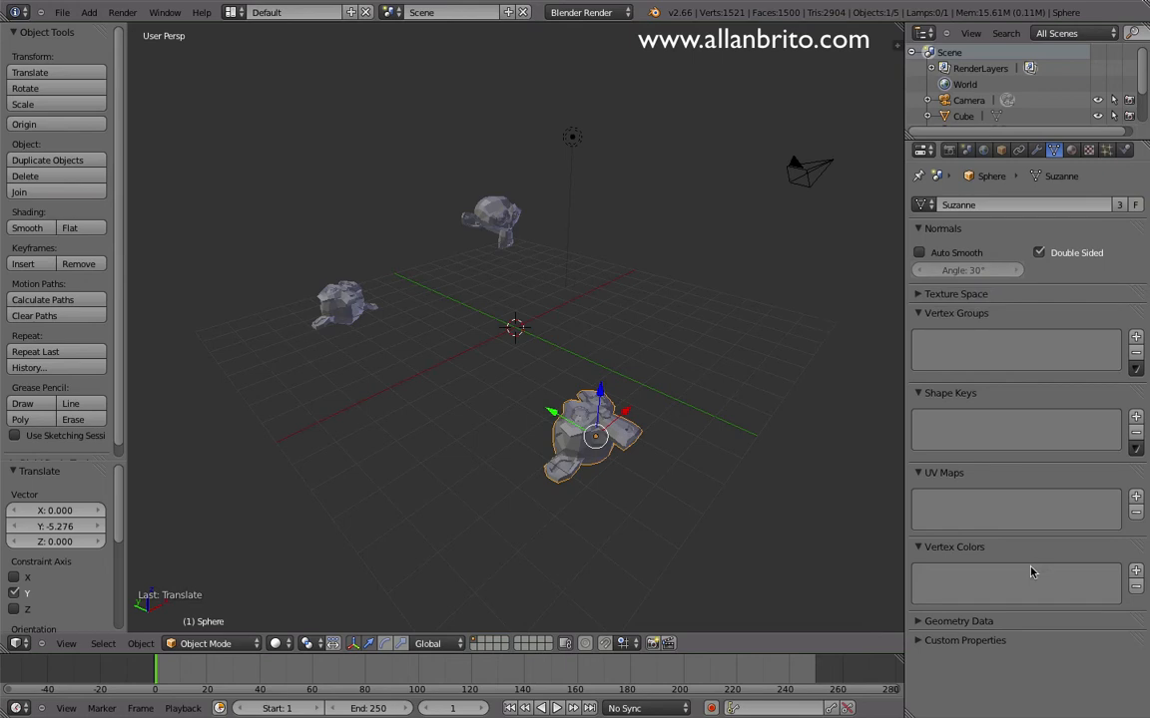
# Select each of the three monkey-shaped objects to examine its object name and linked mesh datablock.
pyautogui.rightClick(349, 309)
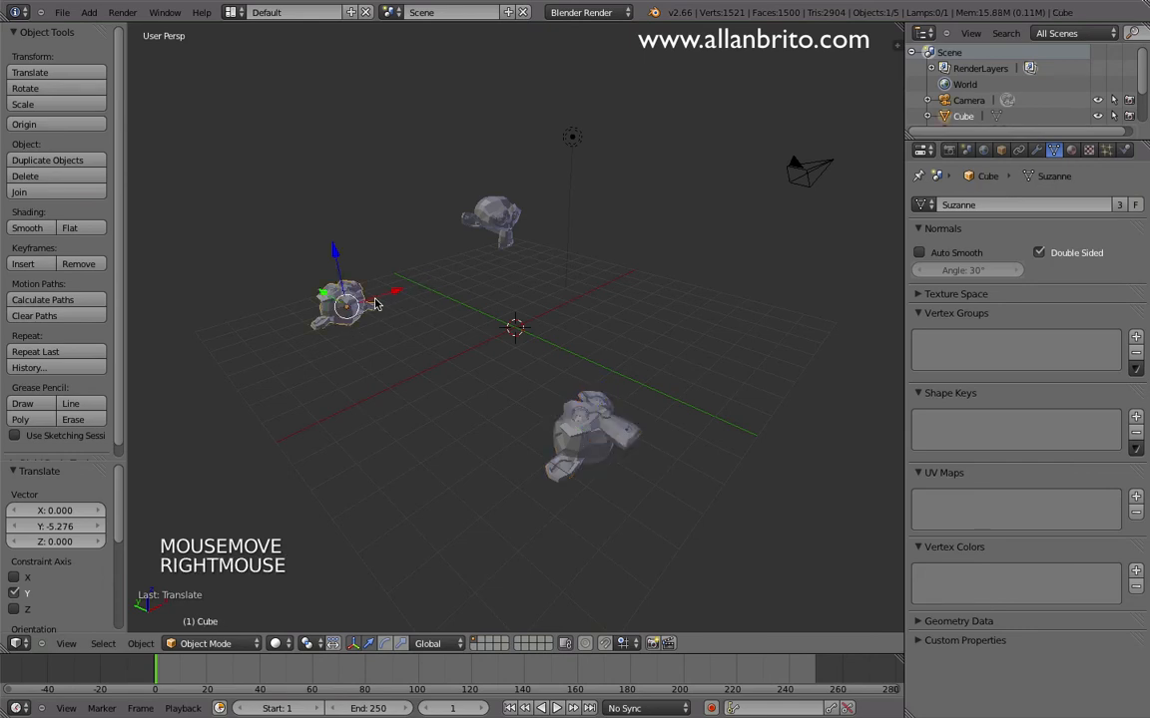
pyautogui.rightClick(579, 449)
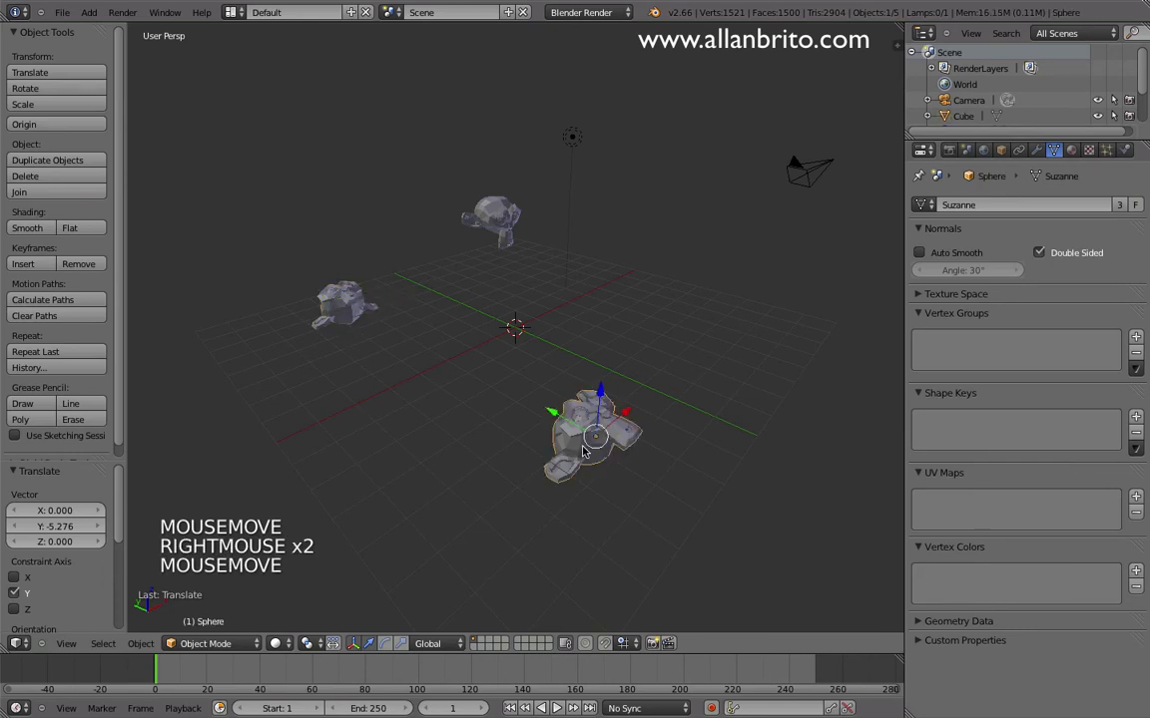
pyautogui.rightClick(348, 311)
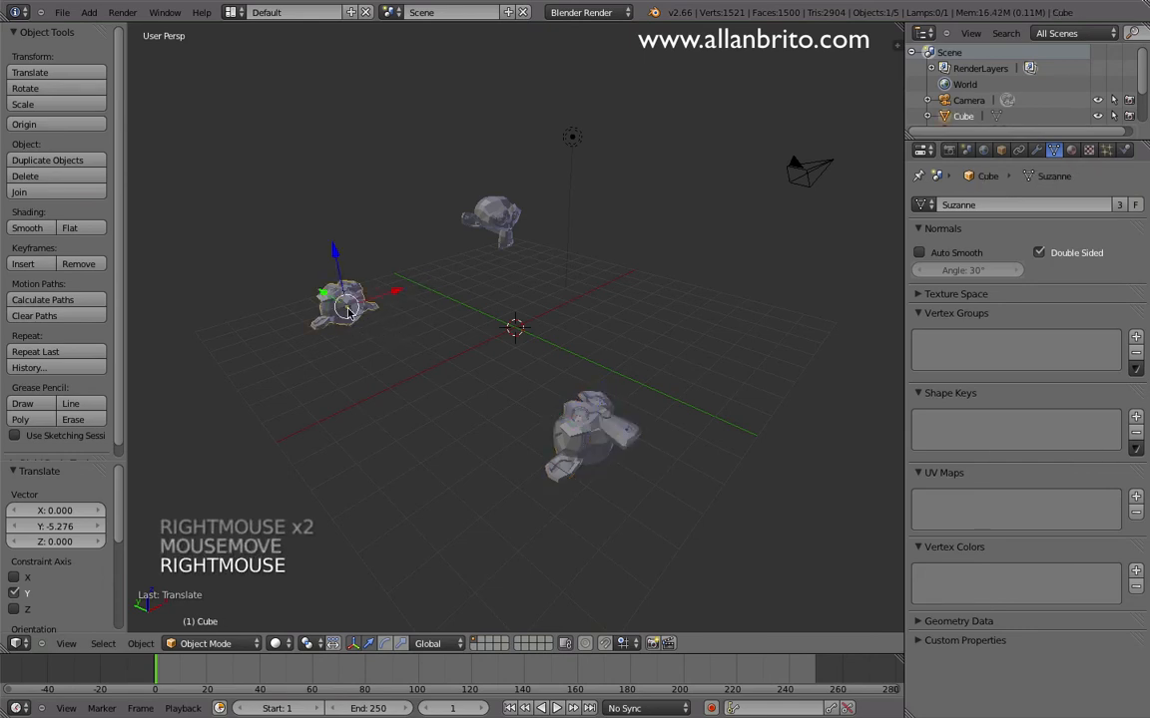
pyautogui.rightClick(348, 310)
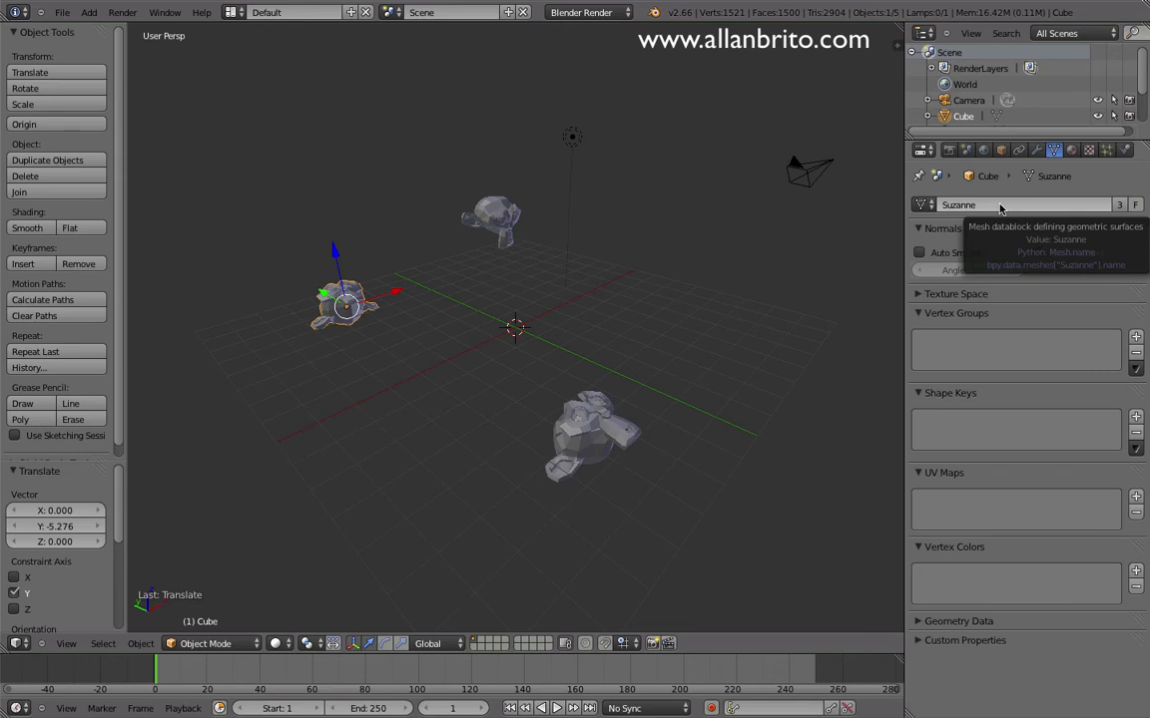
pyautogui.rightClick(481, 212)
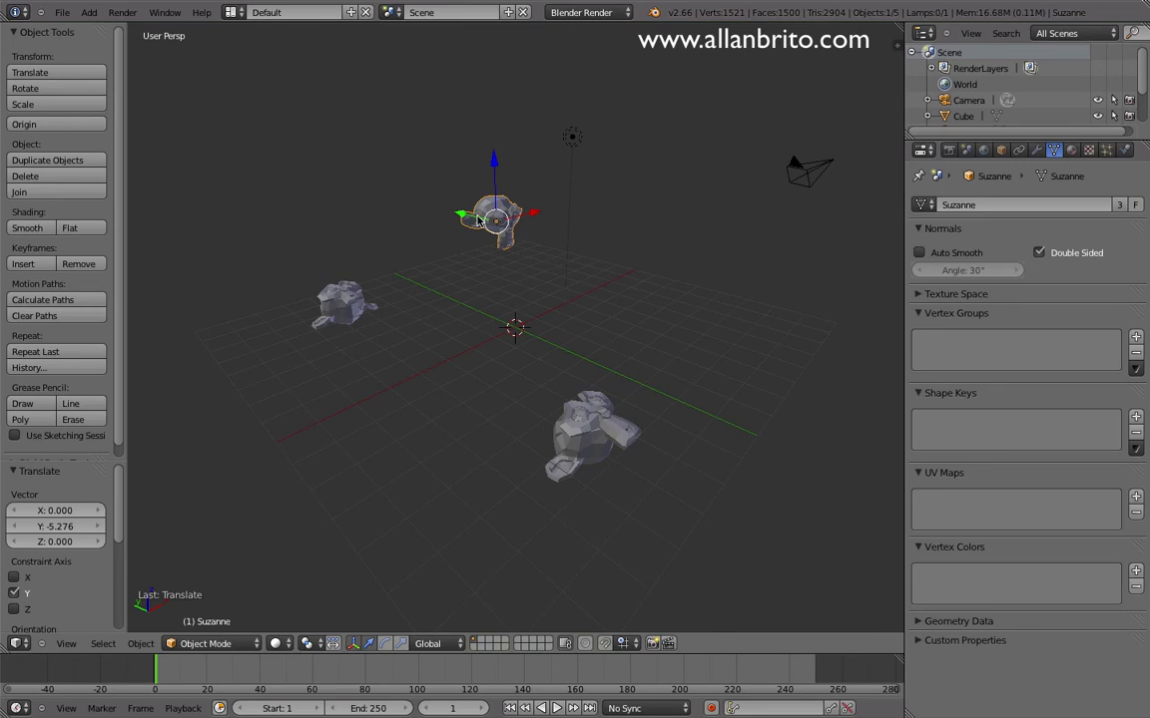
# Replace the Cube object's mesh datablock with the Sphere mesh.
pyautogui.click(927, 205)
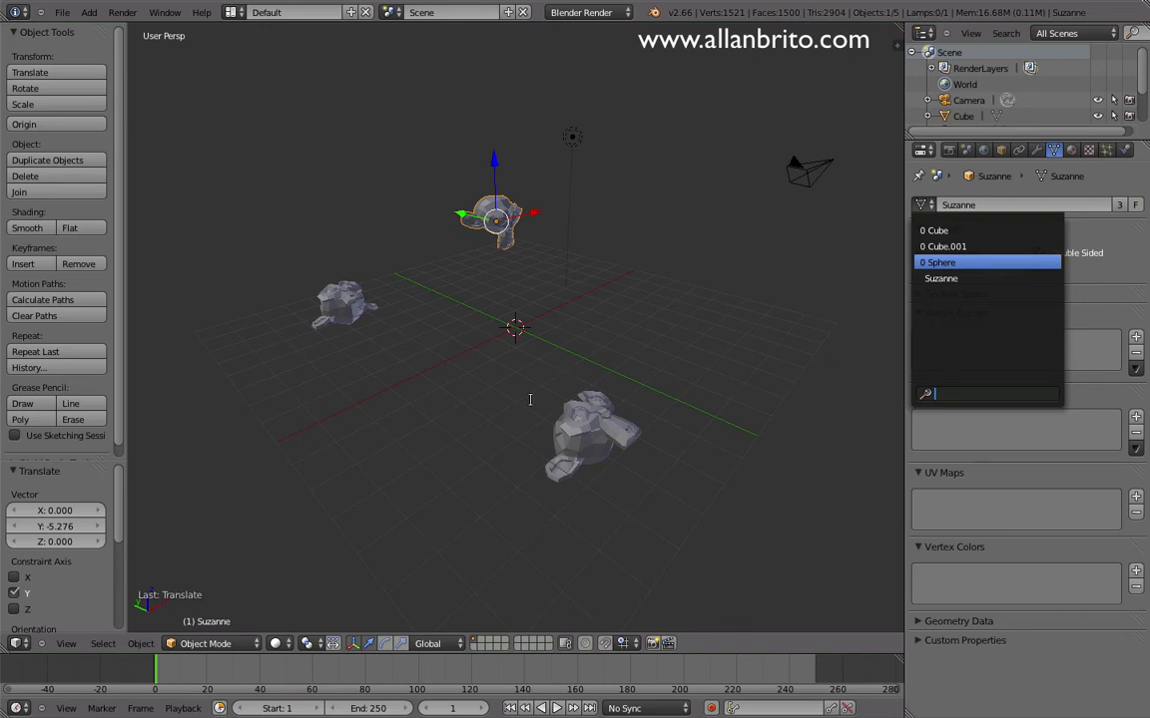
pyautogui.rightClick(339, 305)
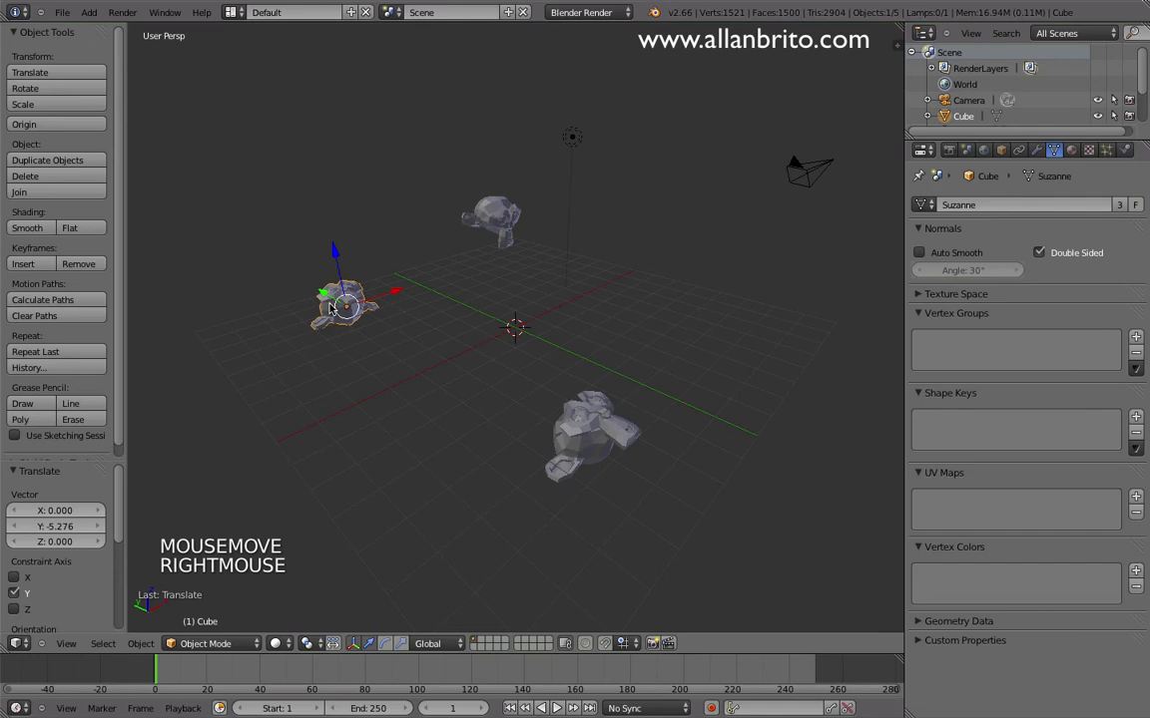
pyautogui.click(923, 205)
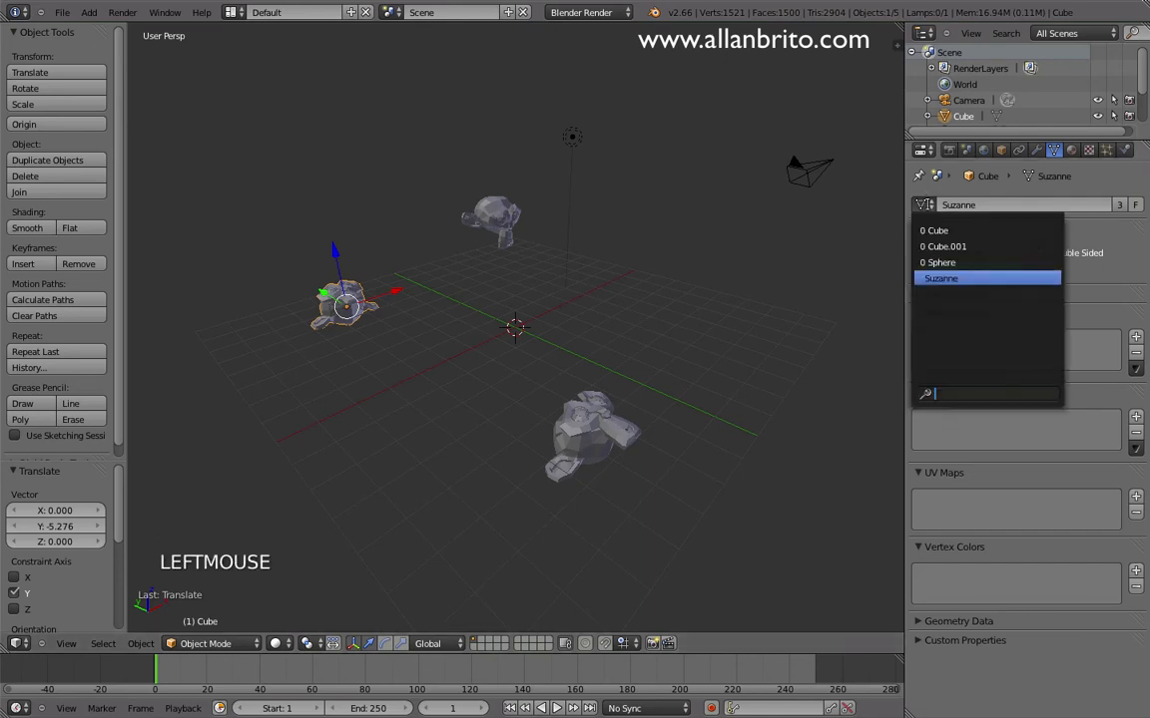
pyautogui.click(963, 262)
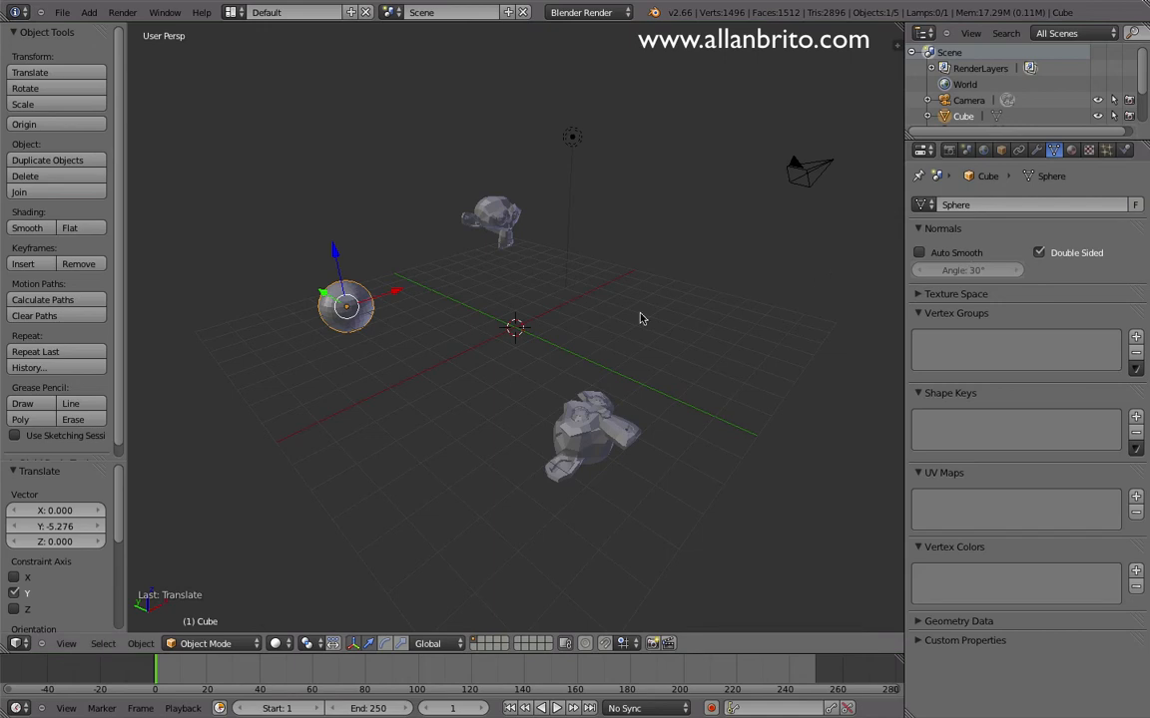
pyautogui.moveTo(516, 352)
pyautogui.mouseDown(button='middle')
pyautogui.moveTo(719, 361)
pyautogui.moveTo(505, 351)
pyautogui.moveTo(512, 363)
pyautogui.mouseUp(button='middle')
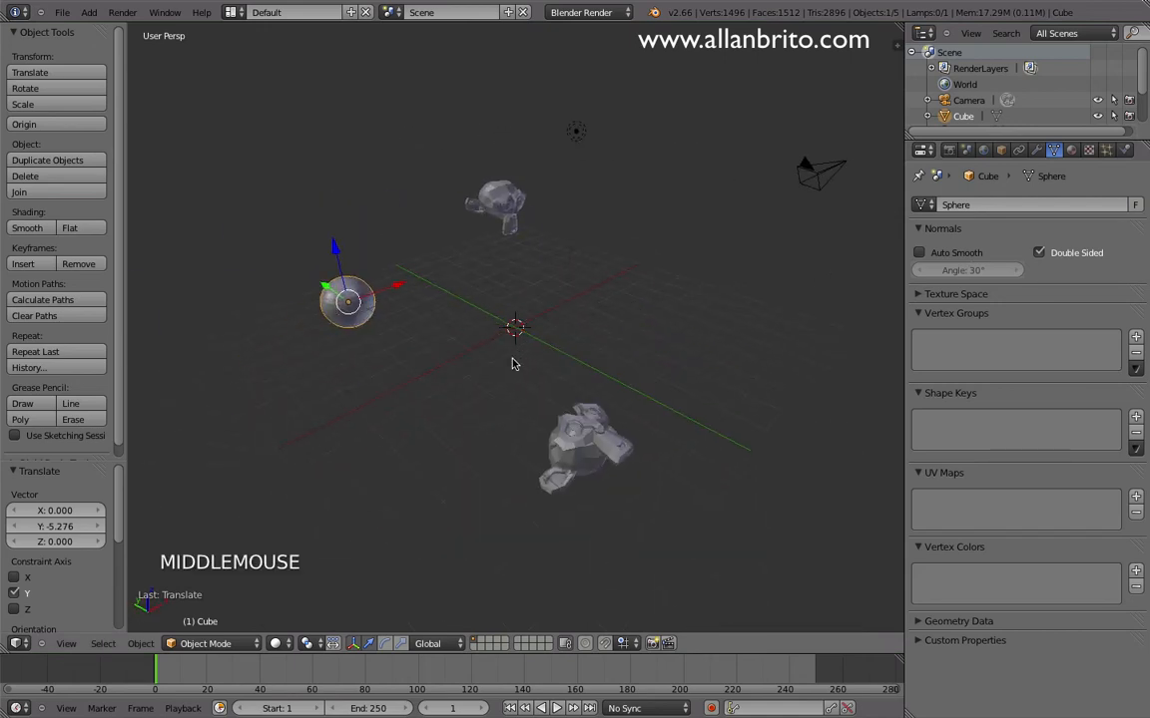
# Check the mesh datablock list for the Sphere object, and relink the Cube object to the Suzanne mesh.
pyautogui.rightClick(587, 439)
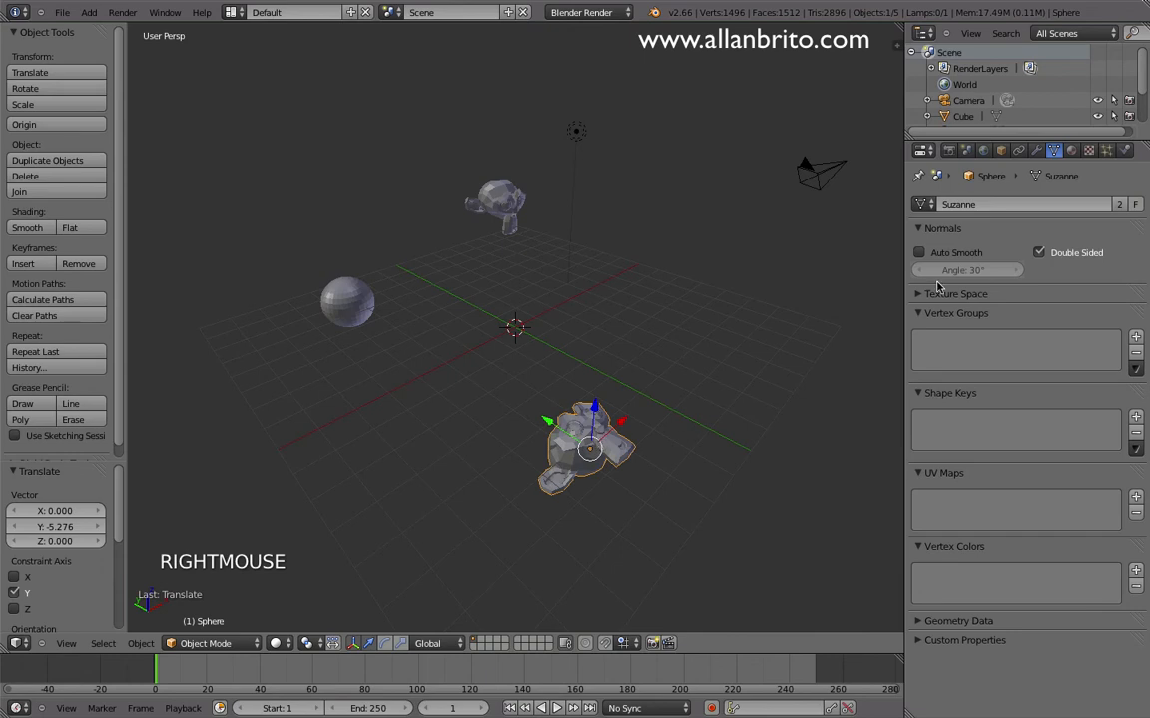
pyautogui.click(924, 204)
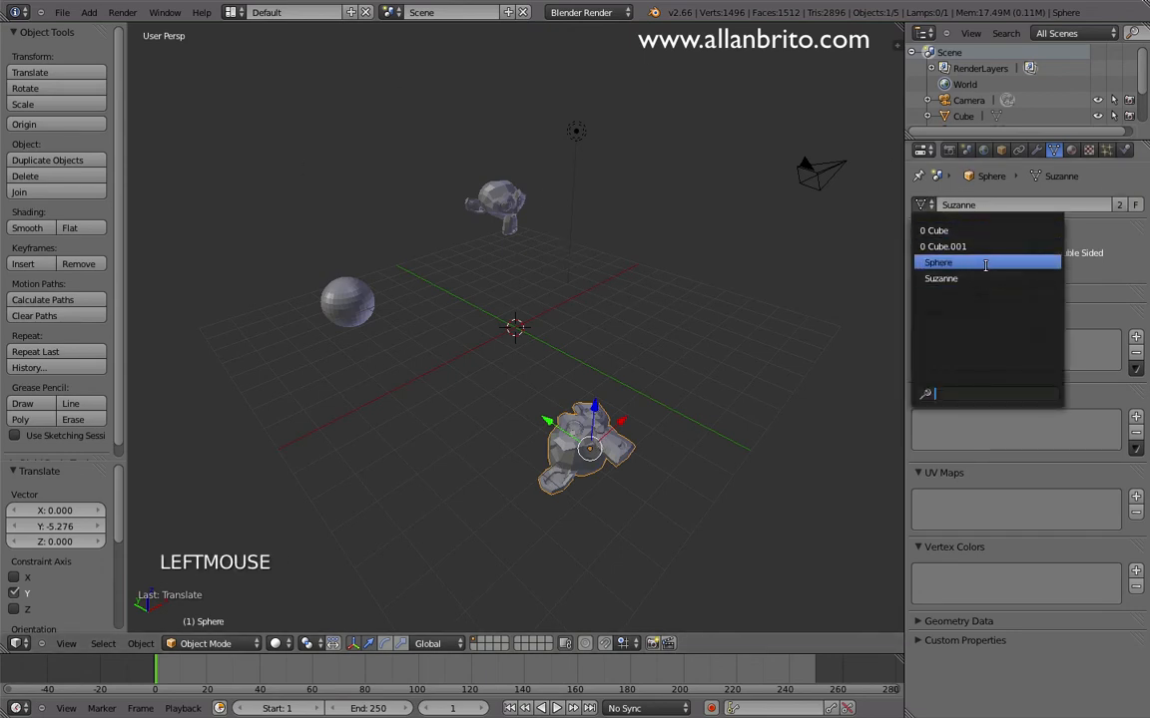
pyautogui.rightClick(504, 206)
pyautogui.rightClick(347, 301)
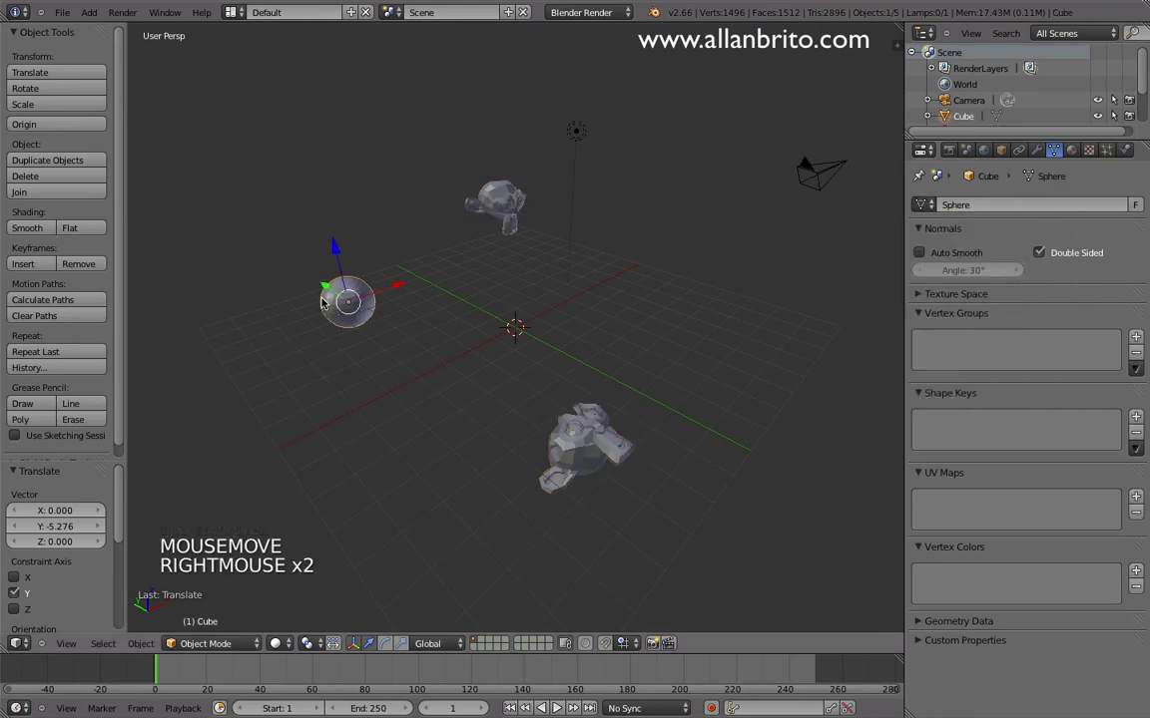
pyautogui.click(924, 205)
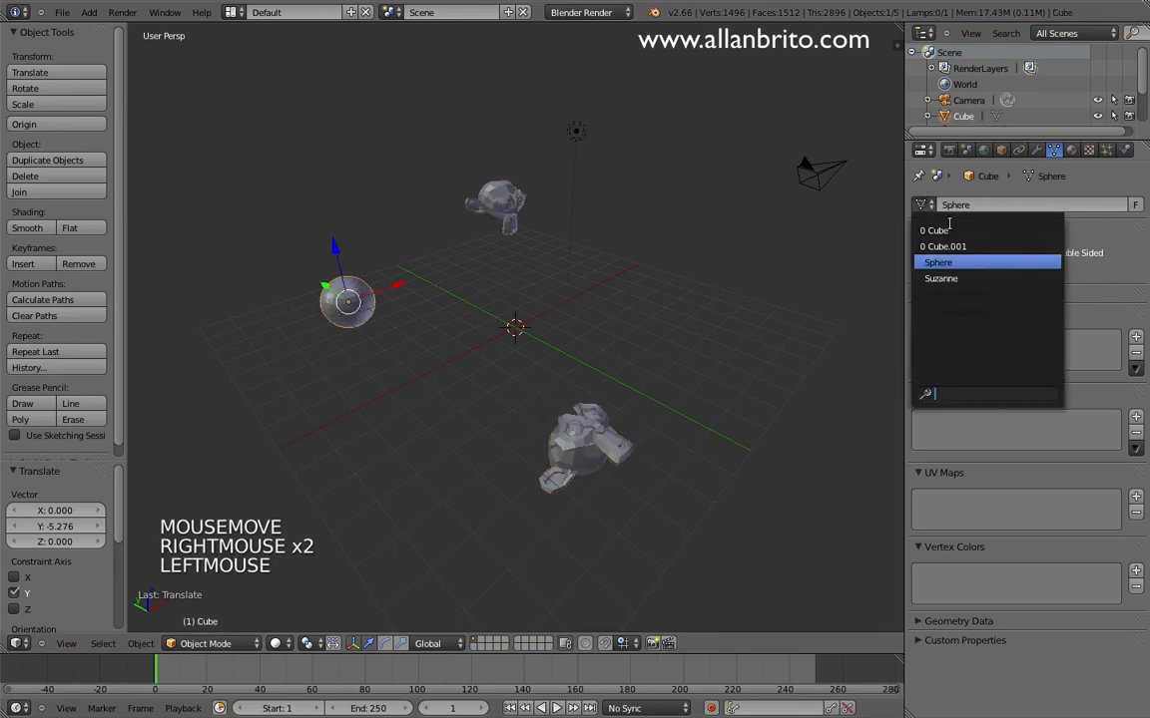
pyautogui.click(940, 279)
pyautogui.moveTo(447, 316)
pyautogui.mouseDown(button='middle')
pyautogui.moveTo(688, 333)
pyautogui.moveTo(423, 315)
pyautogui.moveTo(449, 319)
pyautogui.mouseUp(button='middle')
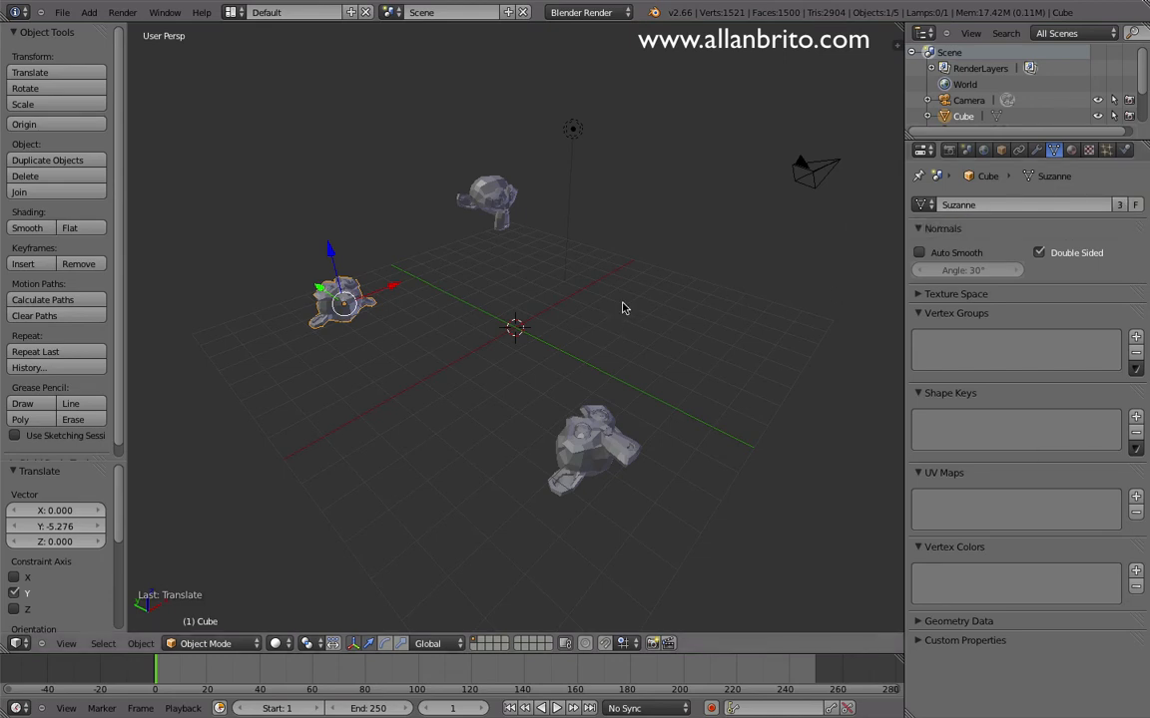
# In Edit Mode on the Suzanne object, pull a single ear vertex about -3.77 units along Y, and return to Object Mode.
pyautogui.rightClick(487, 204)
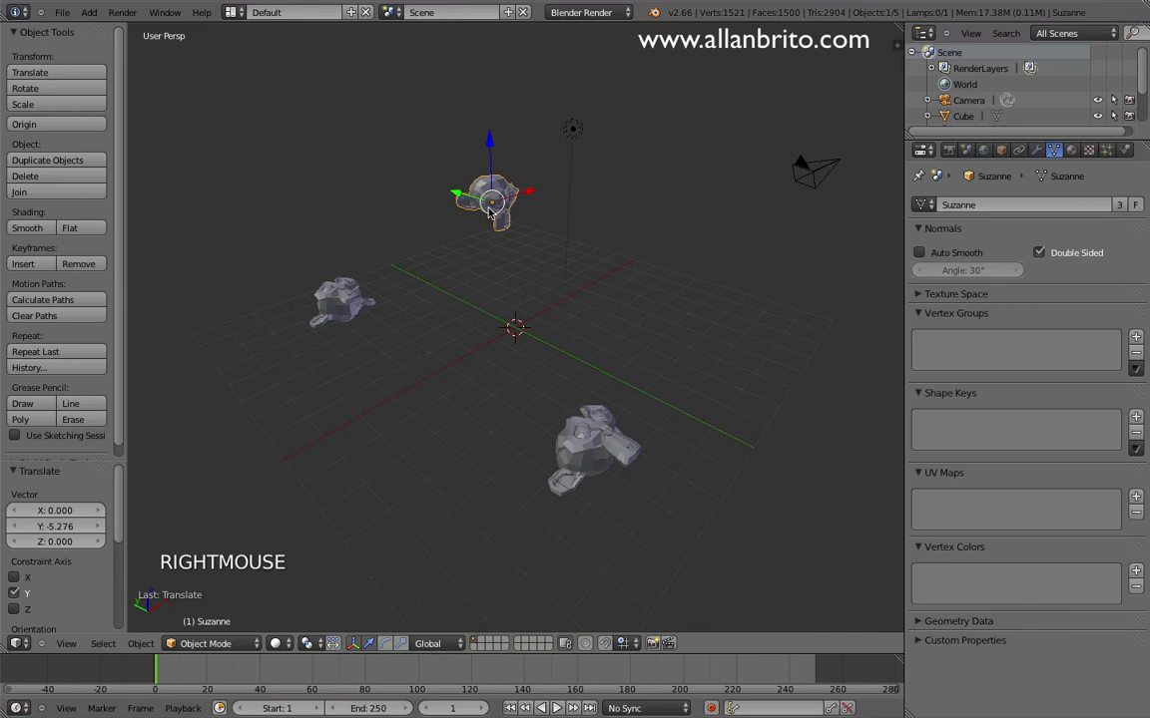
pyautogui.press('Tab')
pyautogui.scroll(3, 482, 210)
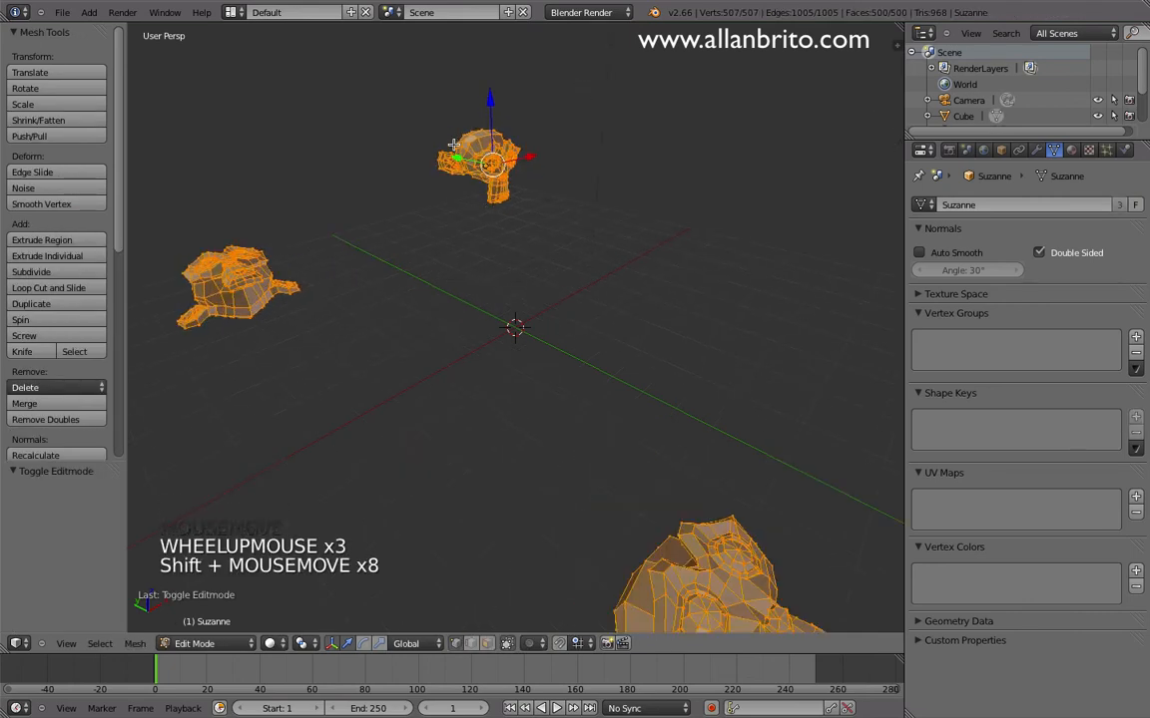
pyautogui.scroll(-1, 530, 385)
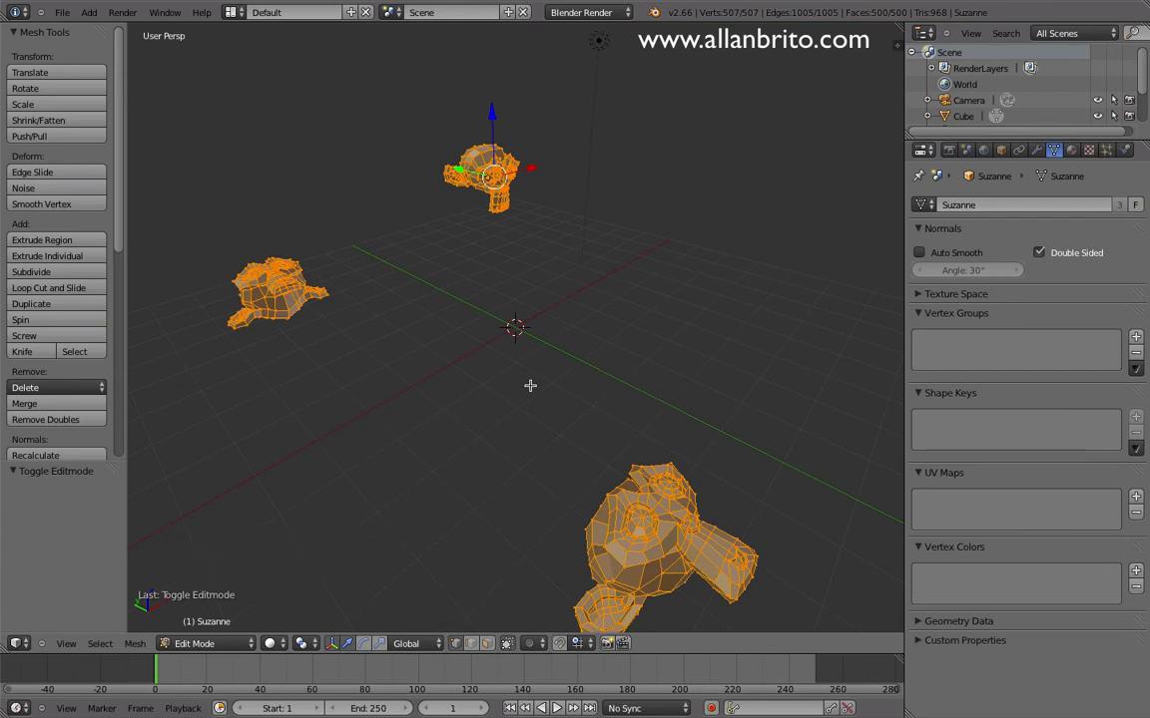
pyautogui.rightClick(500, 205)
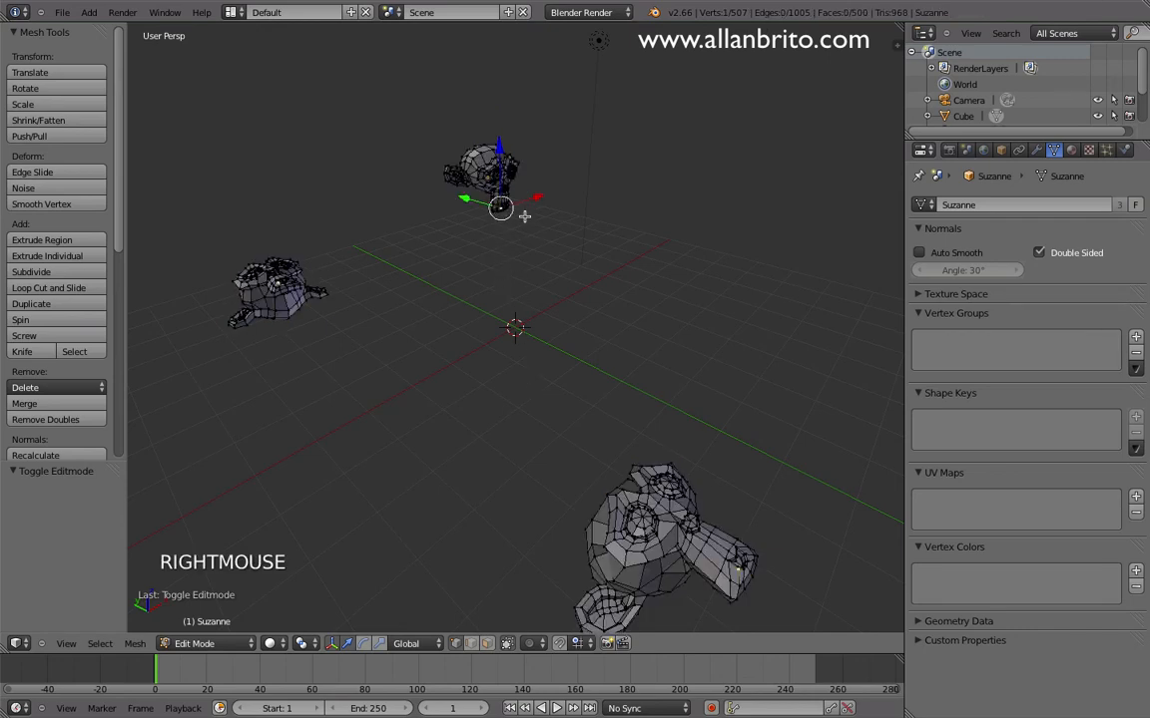
pyautogui.moveTo(471, 200); pyautogui.dragTo(521, 222)
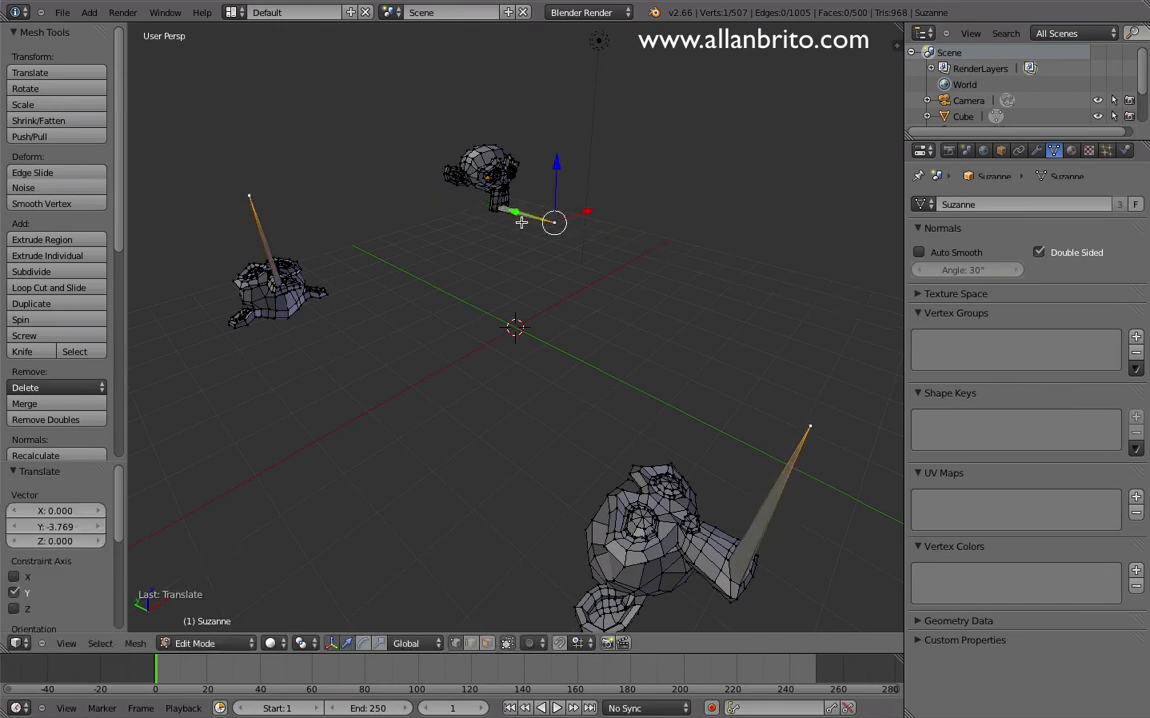
pyautogui.press('Tab')
pyautogui.press('Tab')
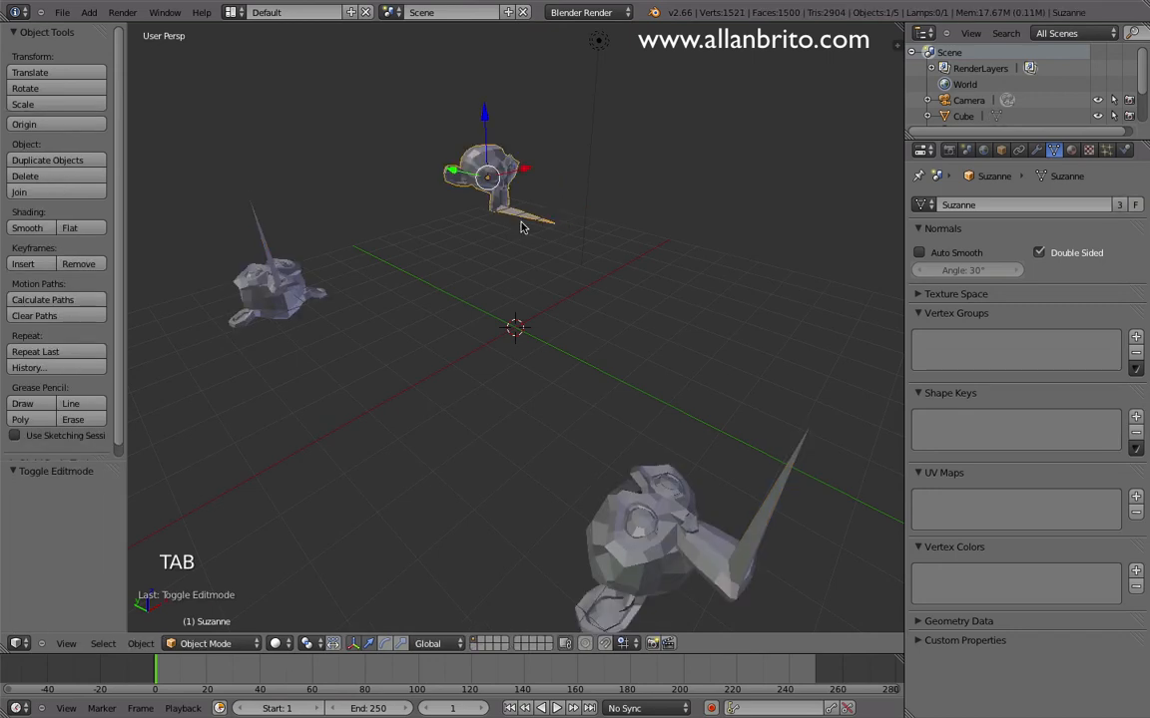
pyautogui.press('a')
pyautogui.press('a')
# Make the Cube object's shared Suzanne mesh datablock a single-user copy.
pyautogui.rightClick(251, 279)
pyautogui.moveTo(334, 351); pyautogui.dragTo(364, 360, button='middle')
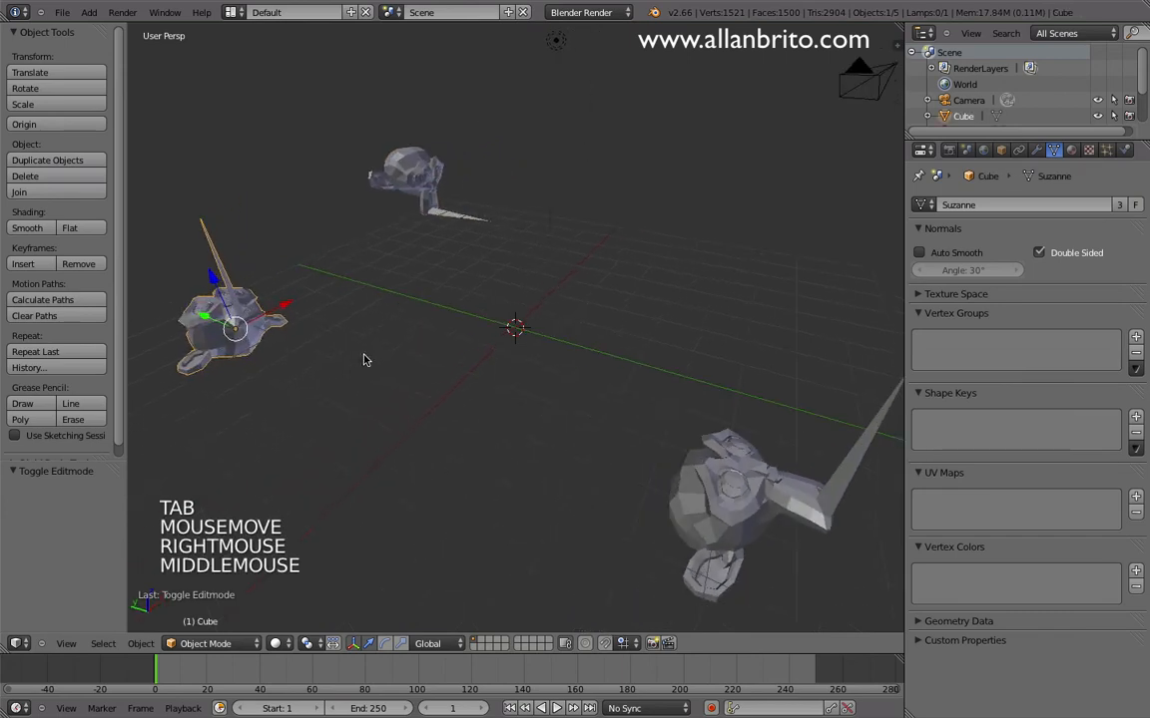
pyautogui.scroll(-1, 364, 361)
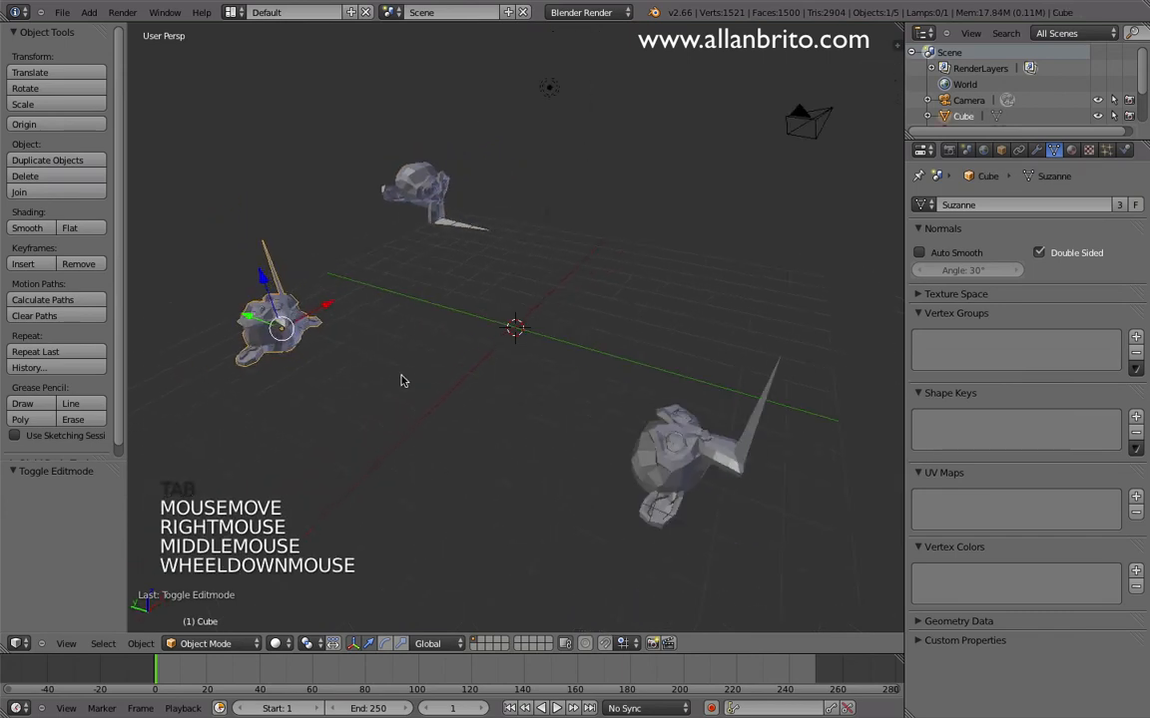
pyautogui.click(1119, 206)
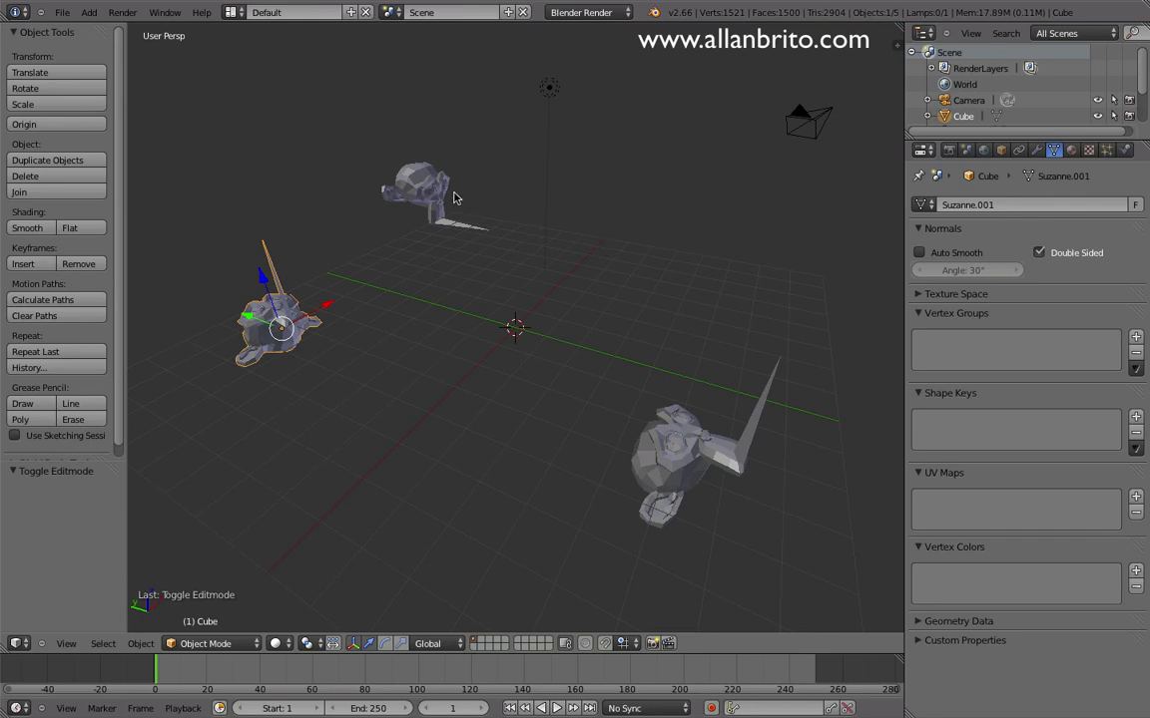
# Compare the mesh datablocks linked to the three monkey-shaped objects, and inspect the Cube object's mesh in Edit Mode.
pyautogui.rightClick(392, 166)
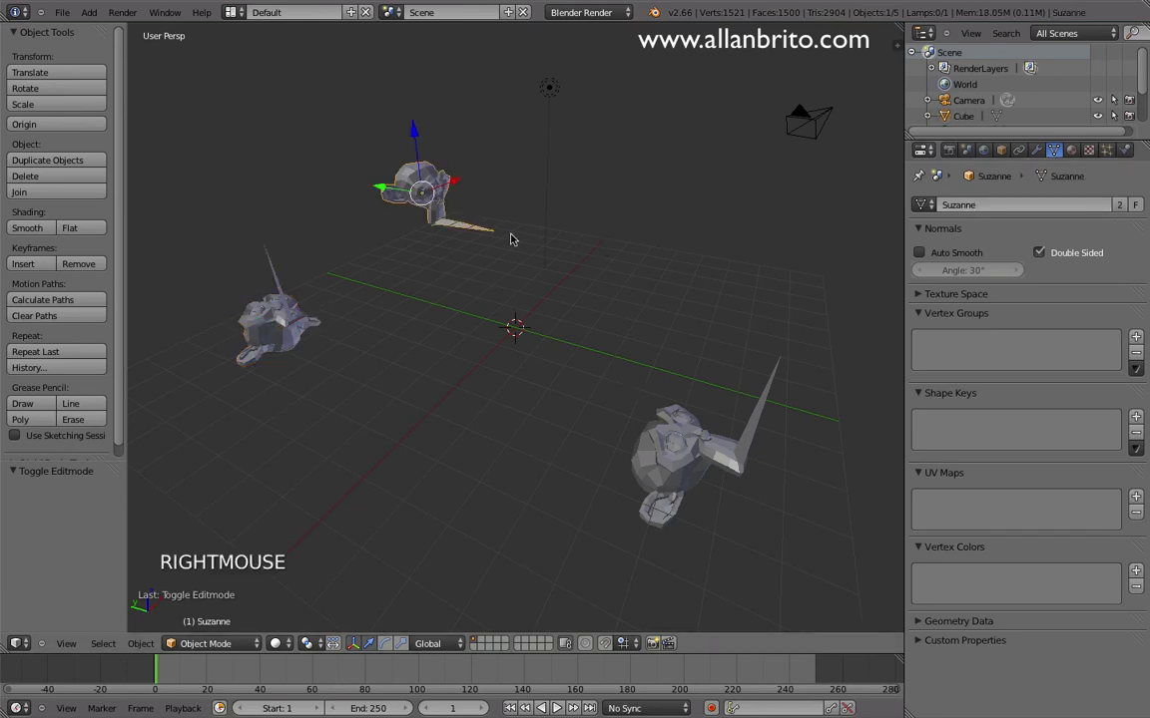
pyautogui.rightClick(611, 381)
pyautogui.rightClick(395, 184)
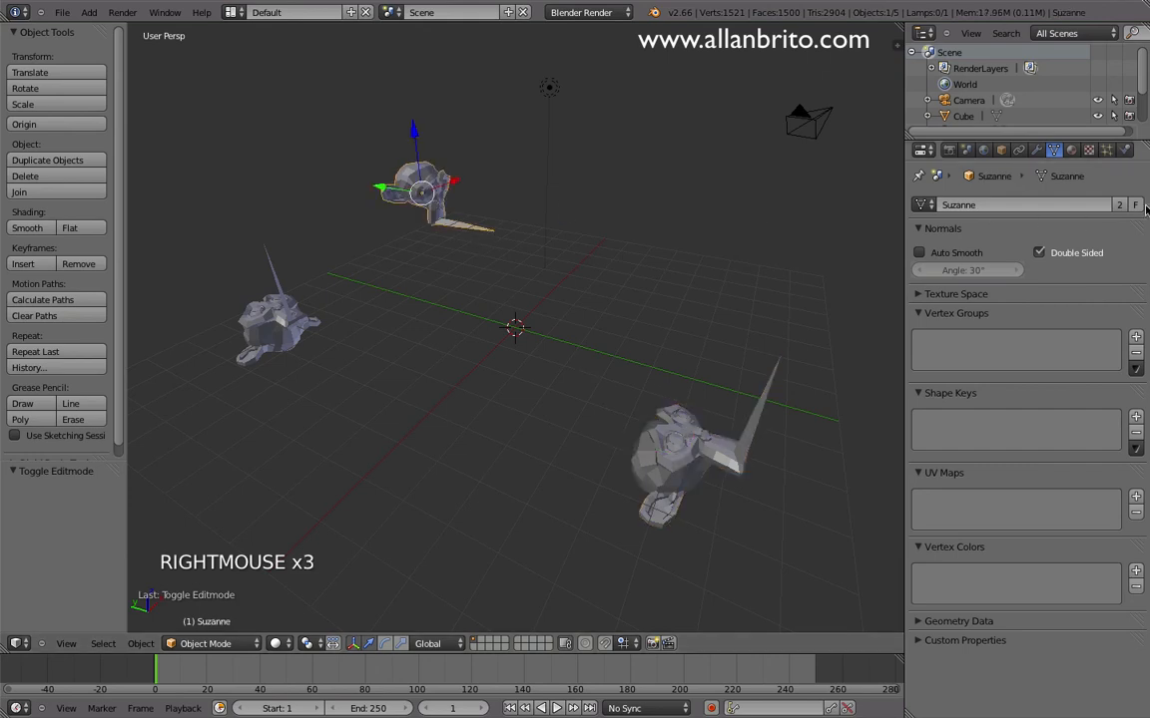
pyautogui.rightClick(290, 317)
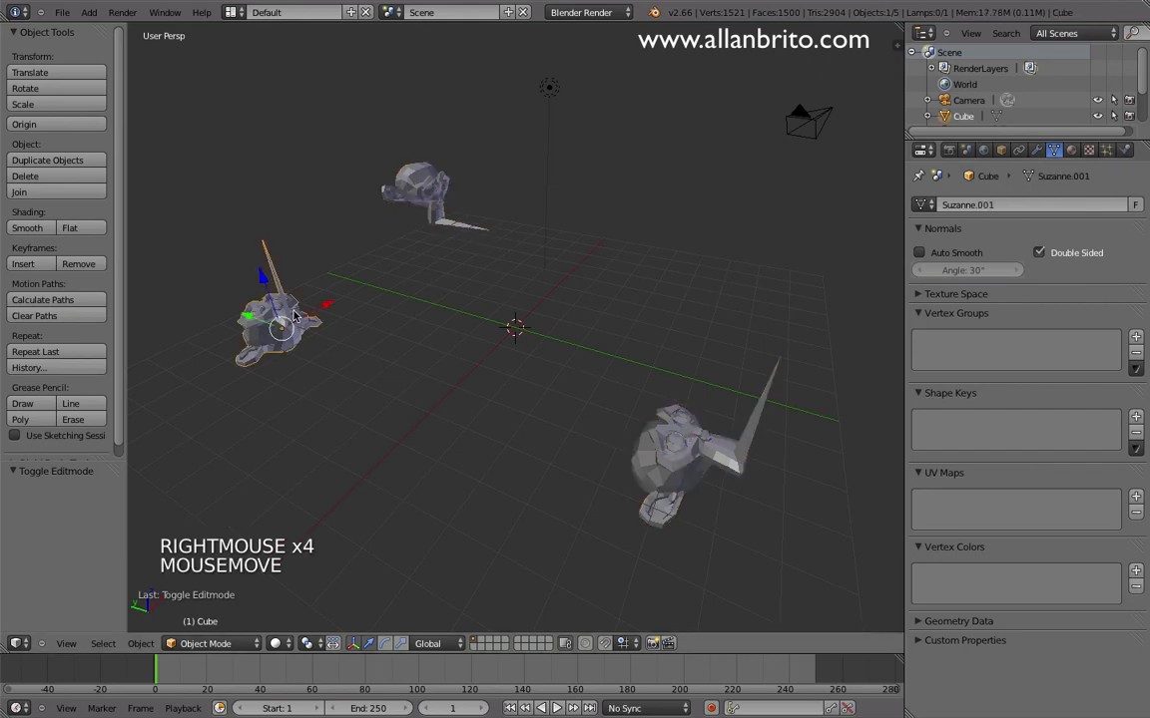
pyautogui.press('Tab')
pyautogui.moveTo(278, 363); pyautogui.dragTo(310, 357, button='middle')
pyautogui.press('Tab')
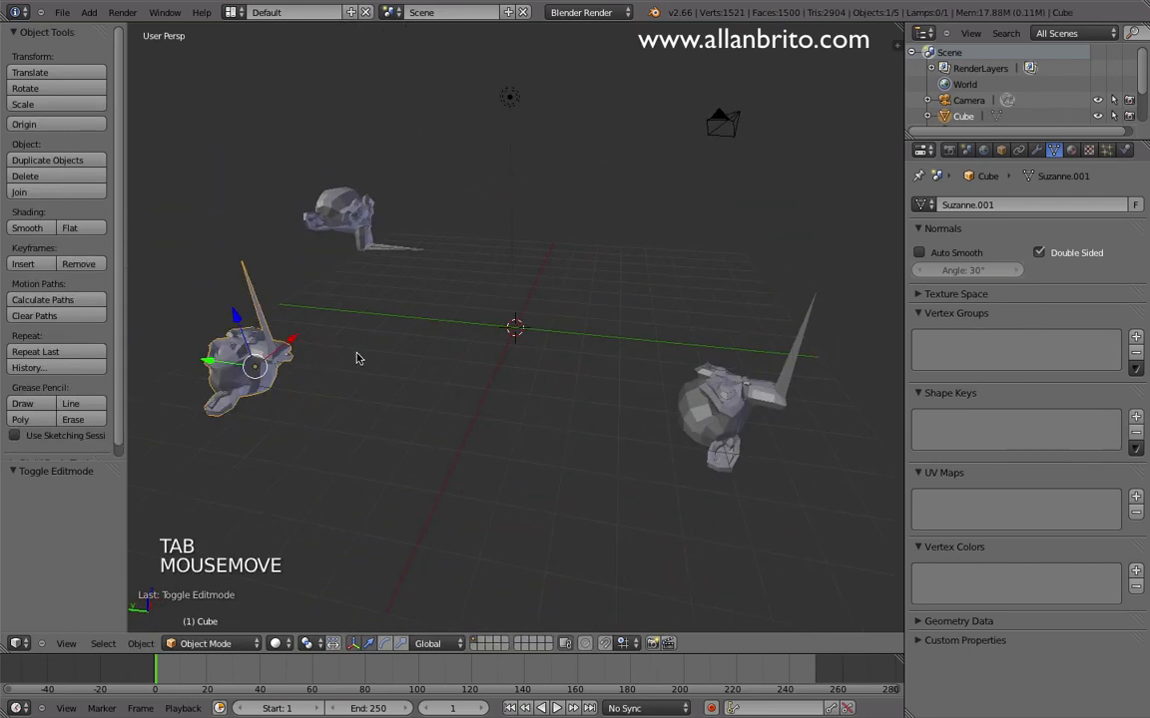